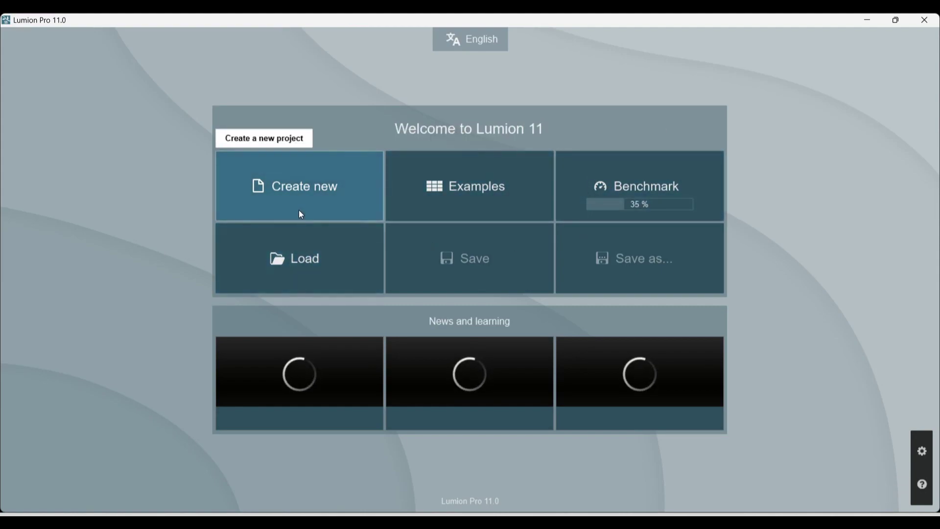
# Start a new project from the plain environment template
pyautogui.click(324, 190)
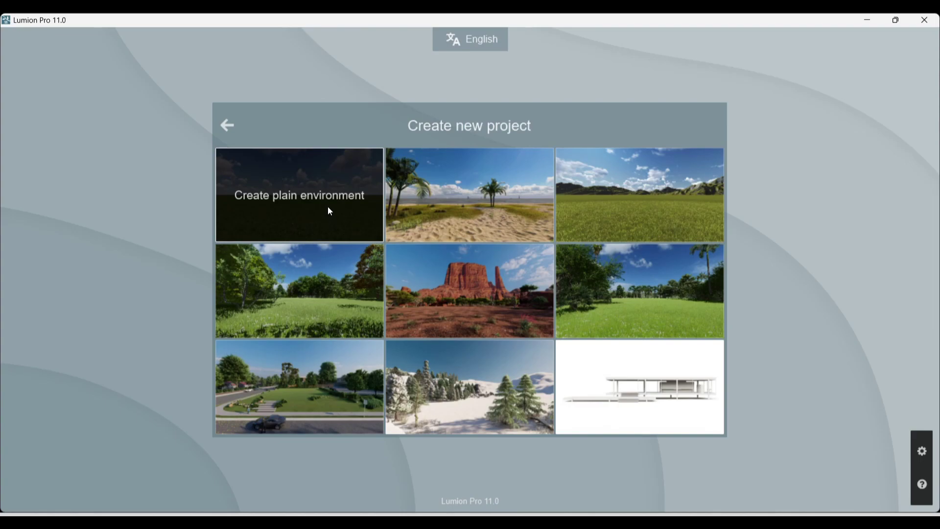
pyautogui.click(328, 208)
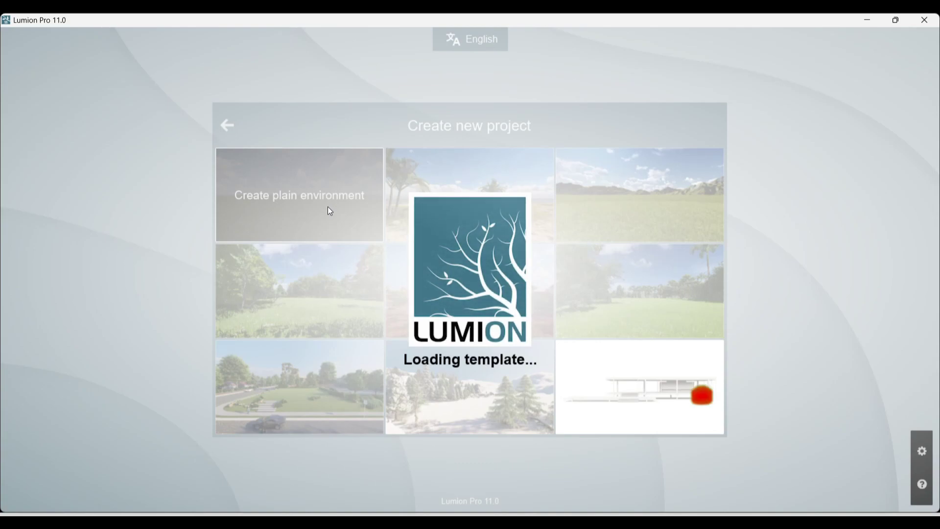
# Look around the flat grass plain and cloudy sky from ground level
pyautogui.press('s')
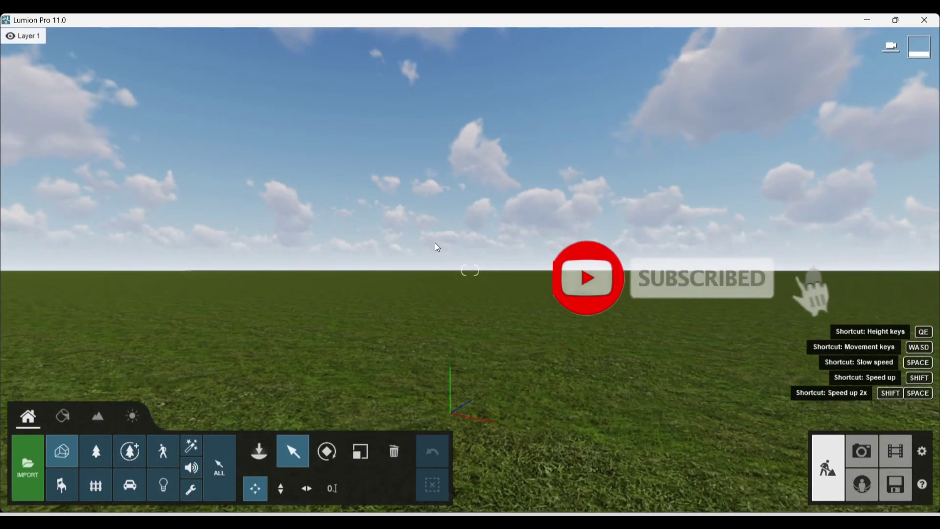
pyautogui.moveTo(447, 255)
pyautogui.mouseDown(button='right')
pyautogui.moveTo(431, 343)
pyautogui.moveTo(431, 205)
pyautogui.mouseUp(button='right')
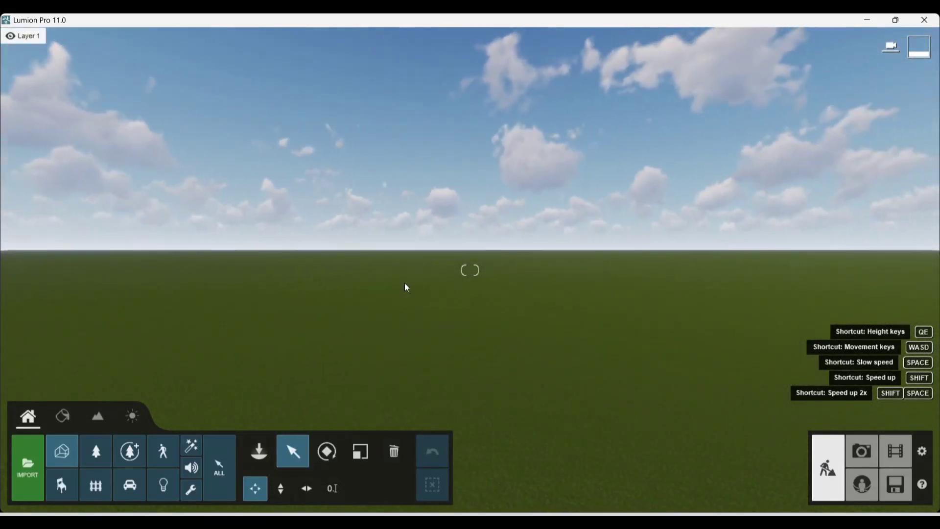
pyautogui.moveTo(405, 285); pyautogui.dragTo(445, 300, button='right')
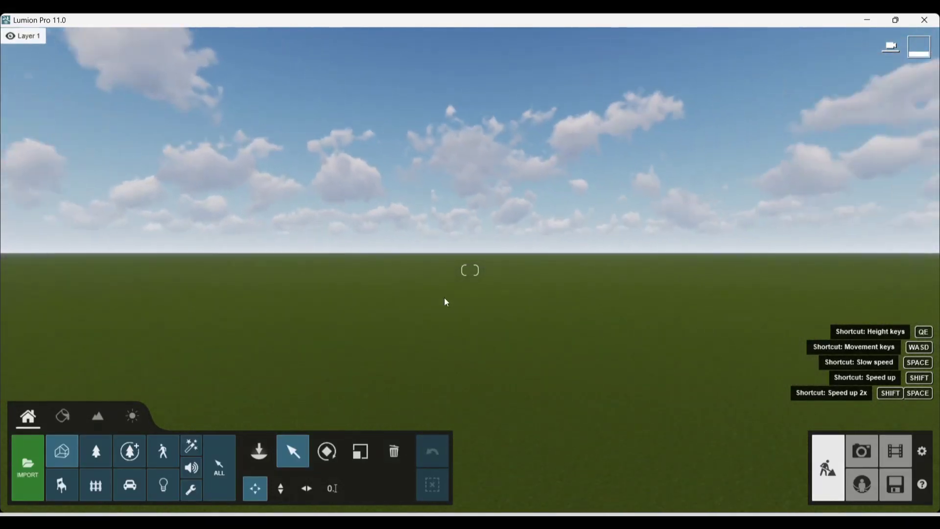
pyautogui.moveTo(537, 298)
pyautogui.mouseDown(button='right')
pyautogui.moveTo(537, 372)
pyautogui.moveTo(505, 299)
pyautogui.mouseUp(button='right')
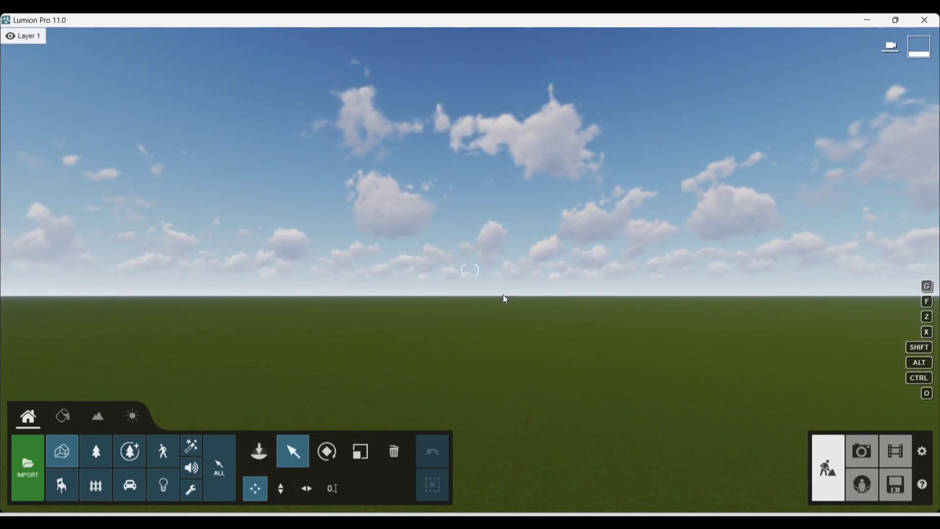
# Leave the plain project via Files and reopen the Create new template grid
pyautogui.click(911, 493)
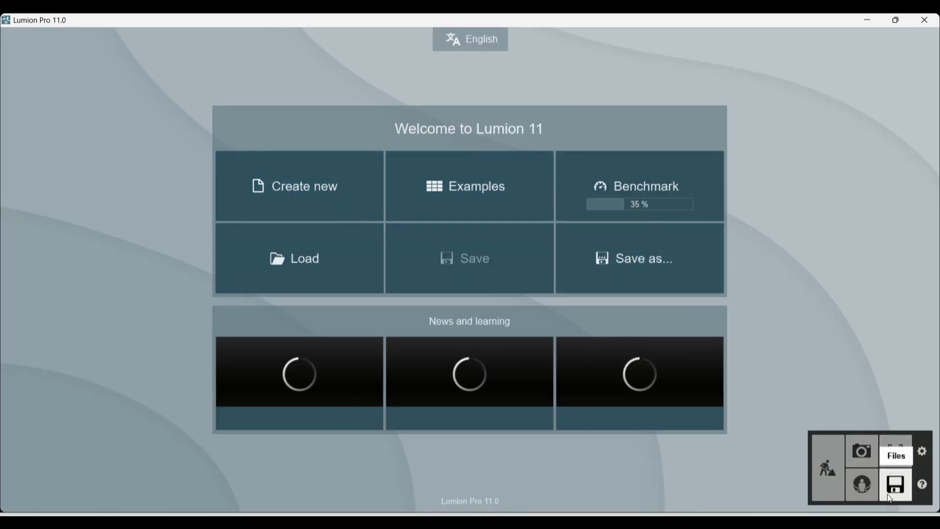
pyautogui.click(337, 208)
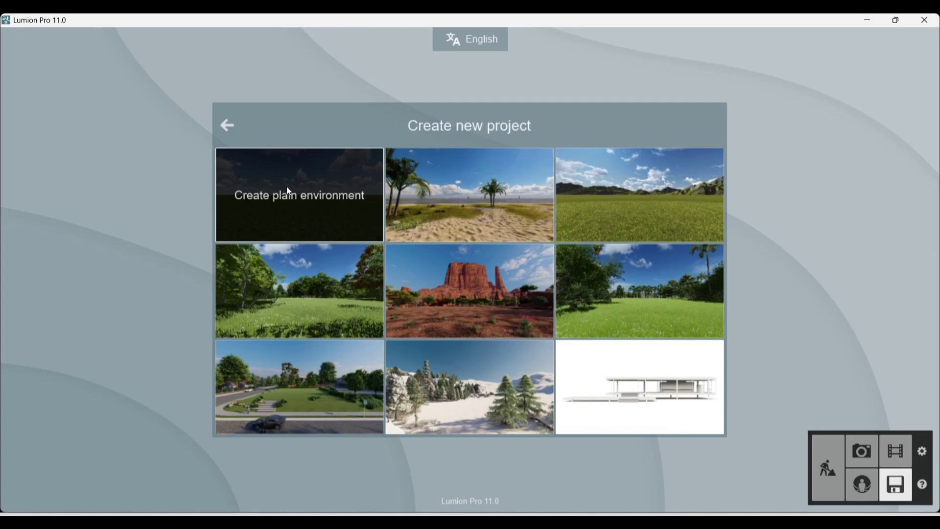
# Open the beach template and fly over the water and sand toward the wooded hills
pyautogui.click(476, 196)
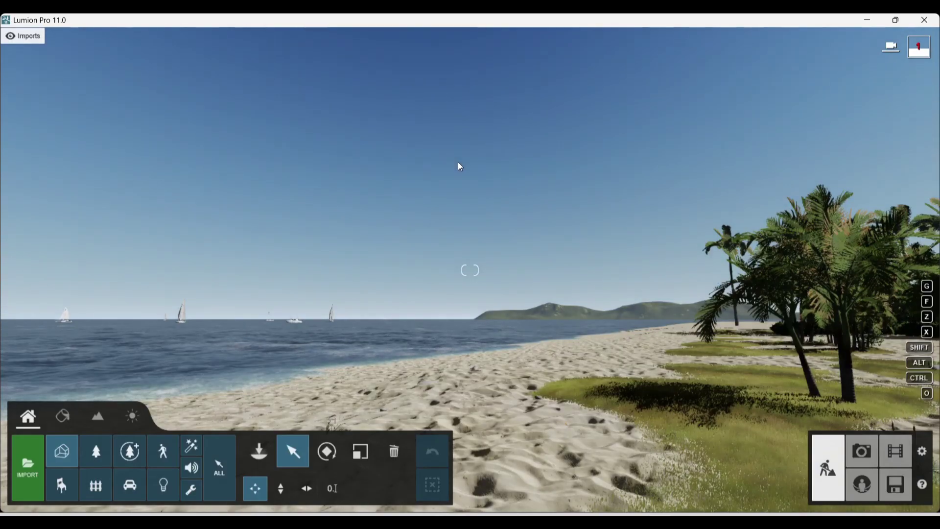
pyautogui.moveTo(478, 268)
pyautogui.mouseDown(button='right')
pyautogui.moveTo(528, 284)
pyautogui.moveTo(515, 213)
pyautogui.mouseUp(button='right')
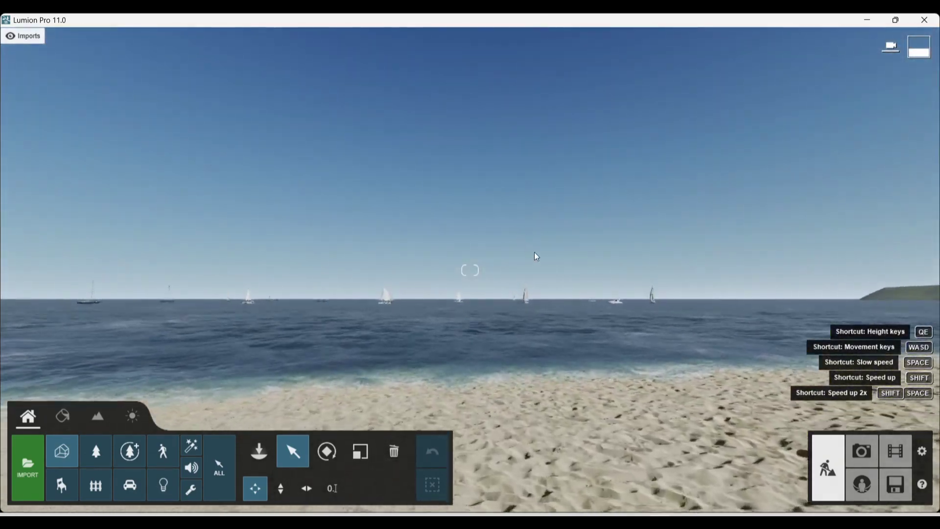
pyautogui.press('w')
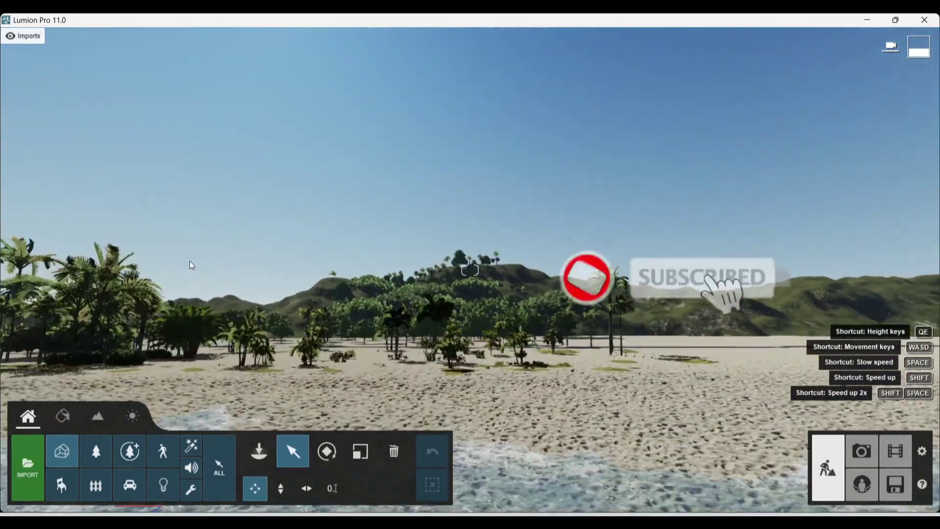
pyautogui.press('w')
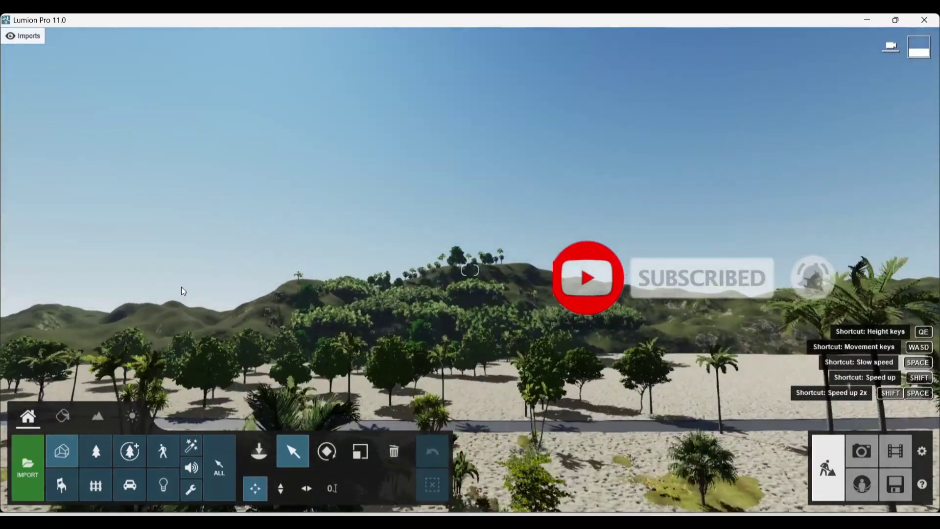
pyautogui.press('w')
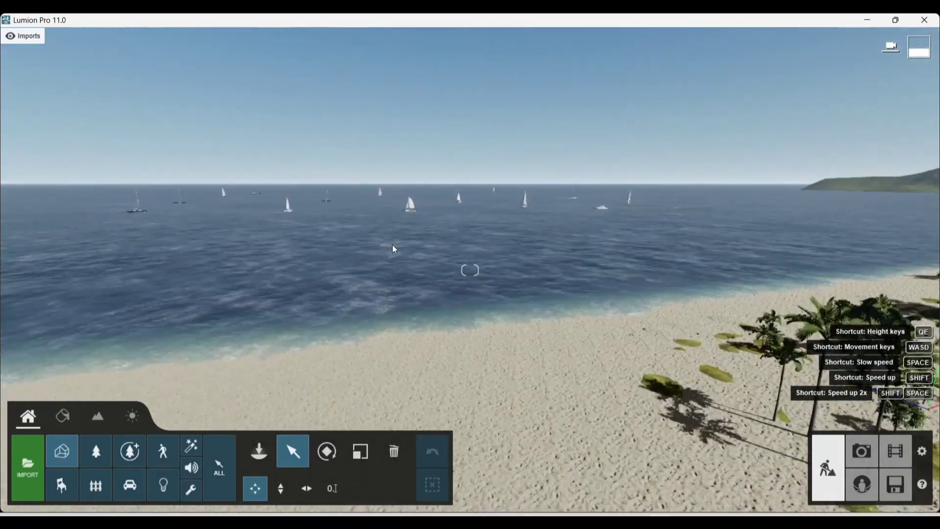
pyautogui.press('w')
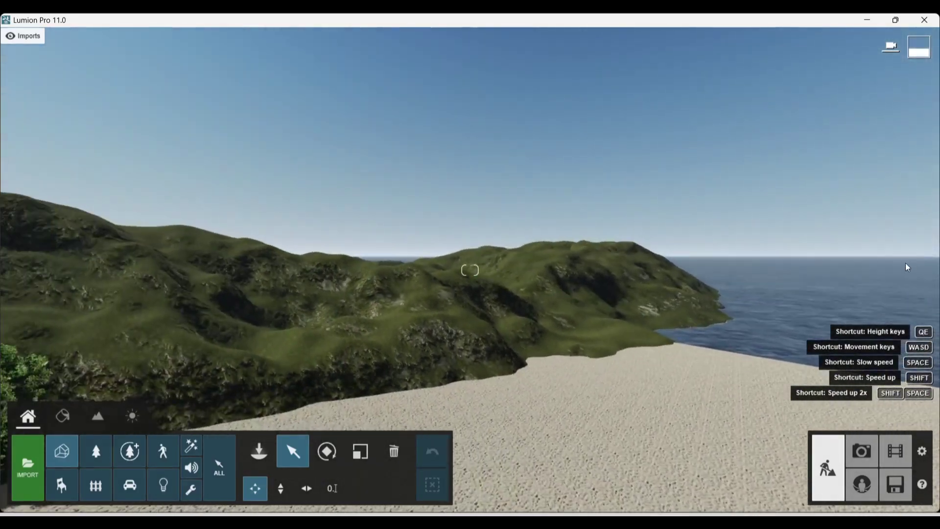
# Rise above the coast and look down over the beach, road, sea and green hillside
pyautogui.moveTo(915, 276); pyautogui.dragTo(860, 258, button='right')
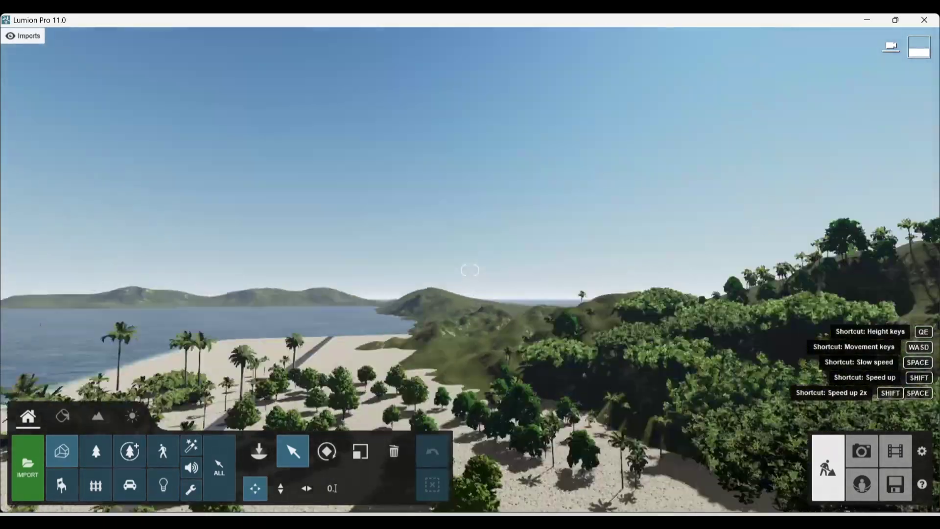
pyautogui.moveTo(921, 380); pyautogui.dragTo(921, 380, button='right')
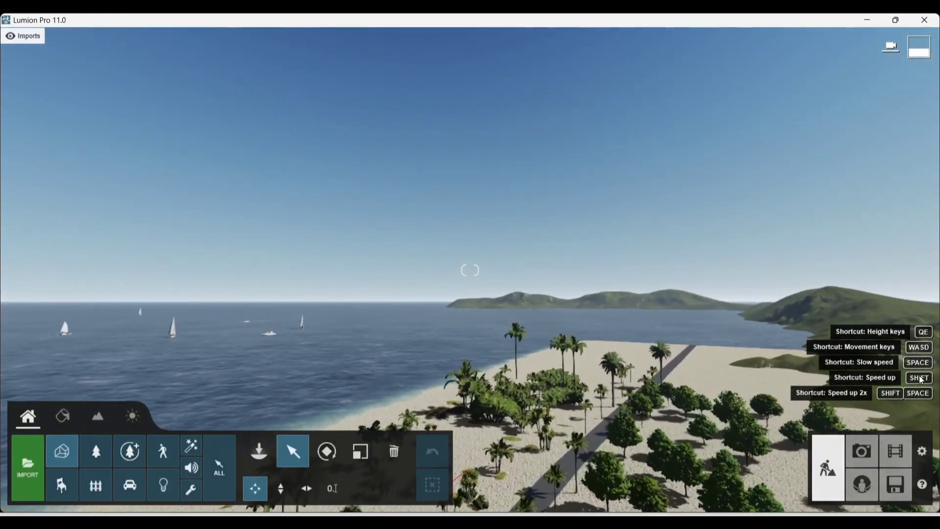
pyautogui.moveTo(214, 443); pyautogui.dragTo(689, 333, button='right')
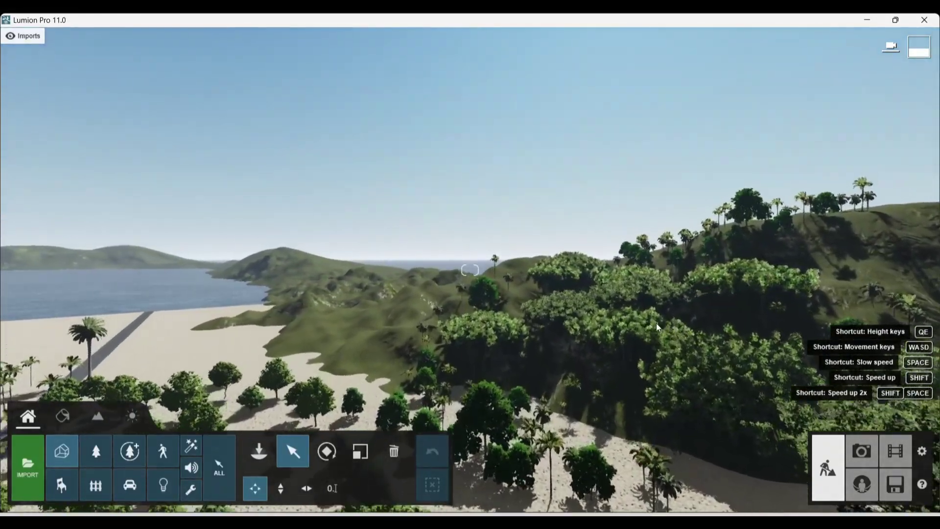
pyautogui.scroll(2, 657, 322)
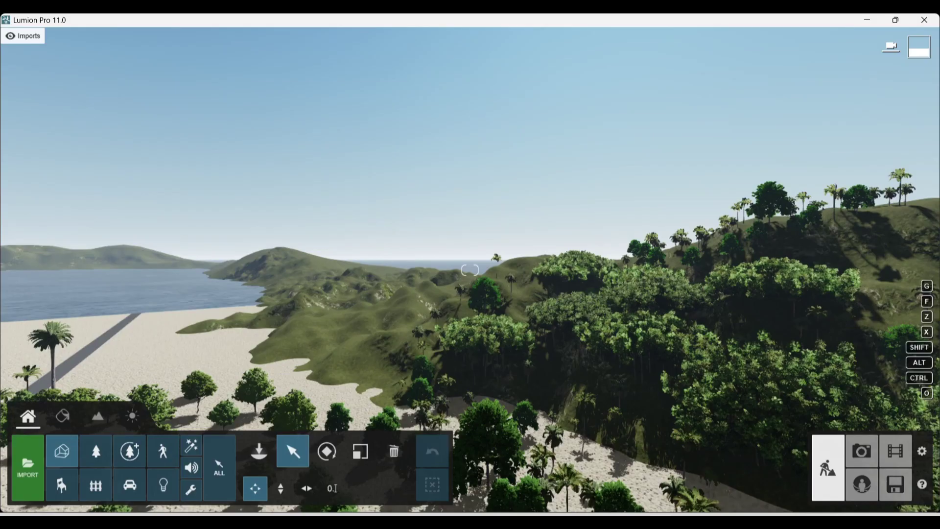
pyautogui.moveTo(417, 196); pyautogui.dragTo(417, 197, button='right')
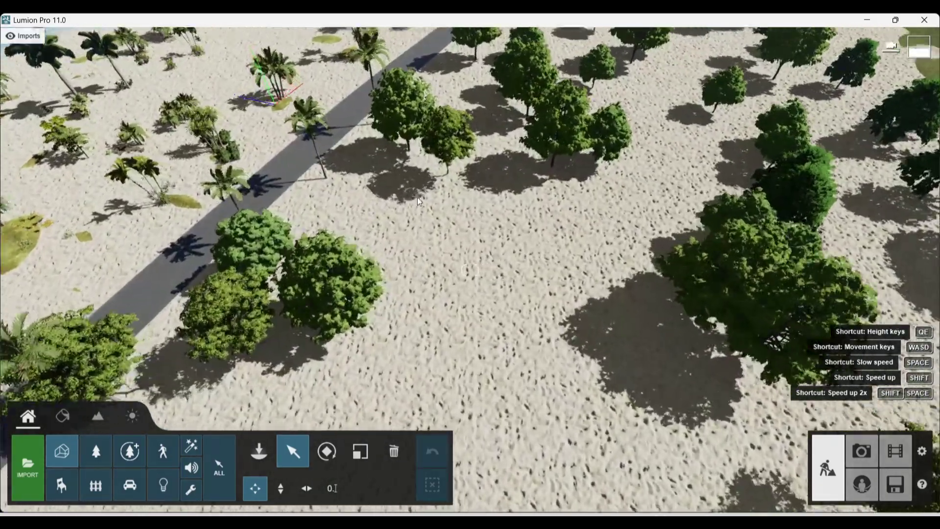
pyautogui.scroll(3, 417, 196)
# Fly through the palm grove, out over the sea, back to the beach and along the road
pyautogui.moveTo(453, 181); pyautogui.dragTo(483, 172, button='right')
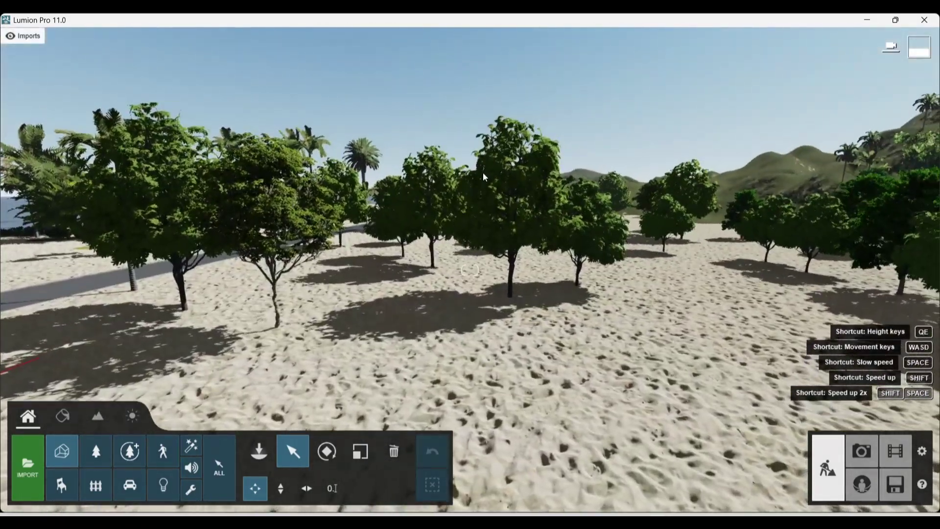
pyautogui.press('w')
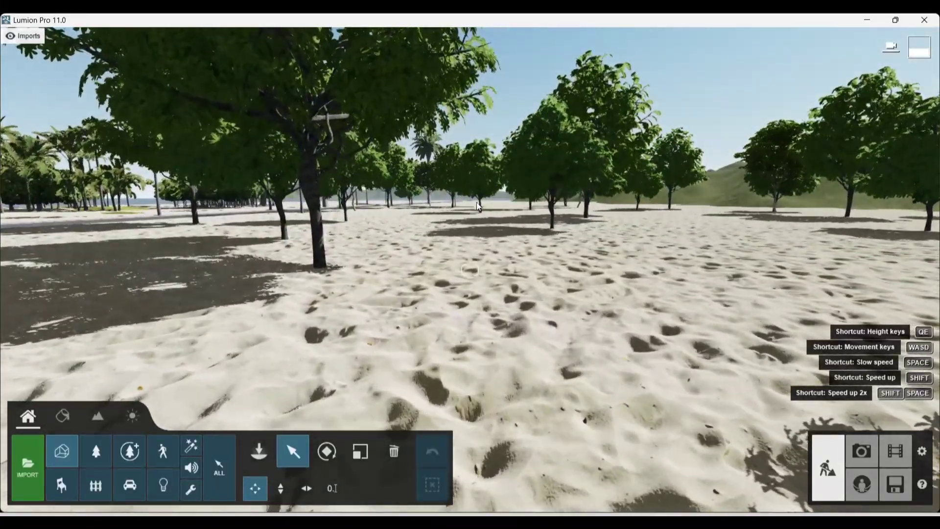
pyautogui.press('w')
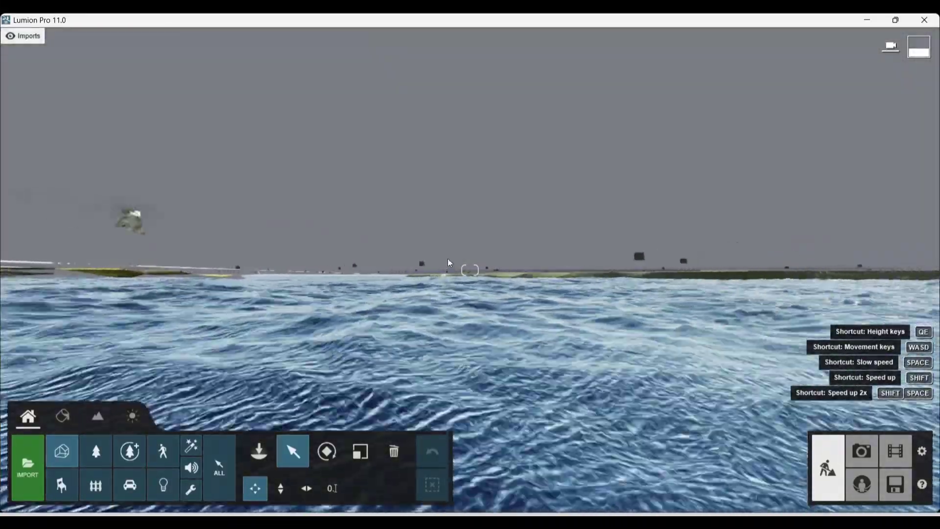
pyautogui.moveTo(449, 263); pyautogui.dragTo(487, 226, button='right')
pyautogui.press('w')
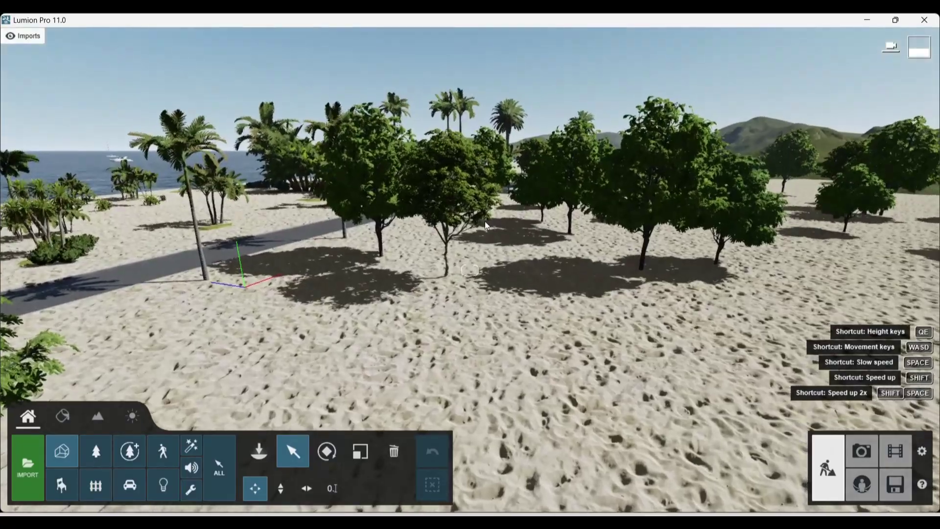
pyautogui.press('w')
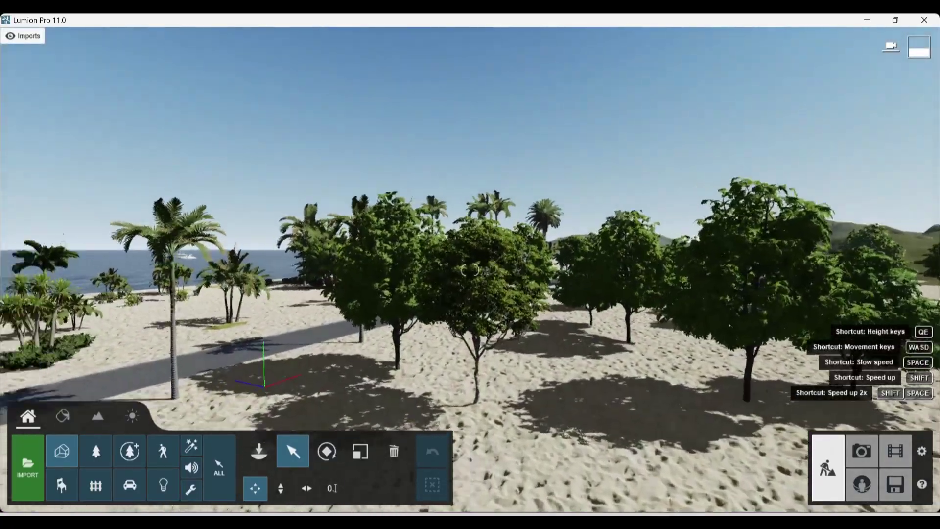
pyautogui.moveTo(486, 226); pyautogui.dragTo(508, 228, button='right')
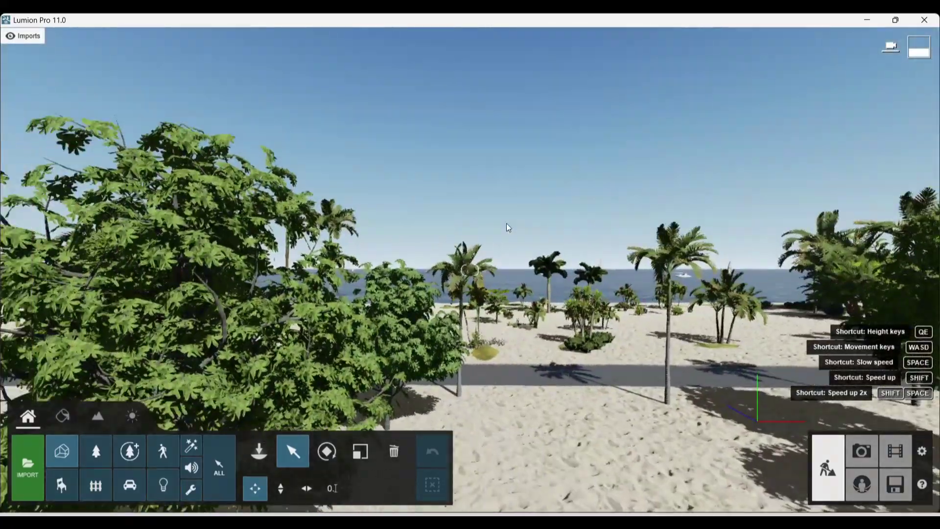
pyautogui.press('w')
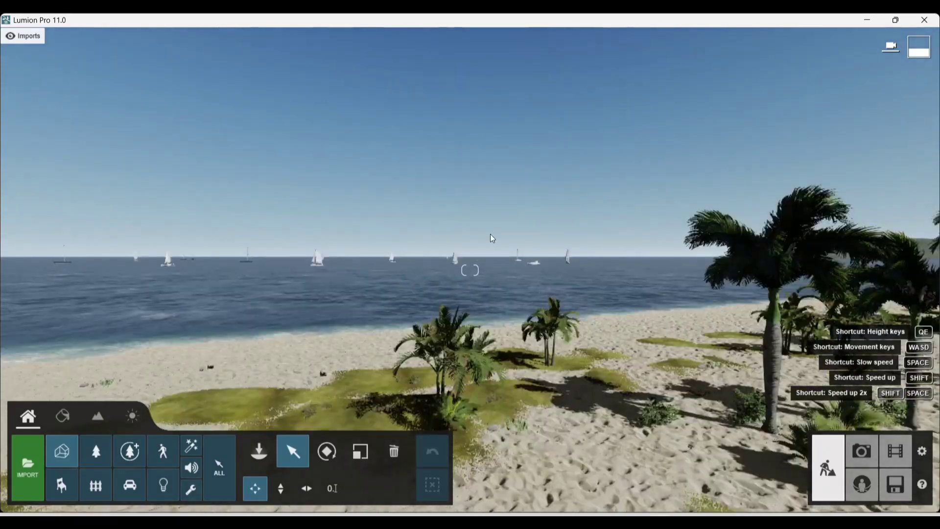
pyautogui.moveTo(425, 231); pyautogui.dragTo(571, 228, button='right')
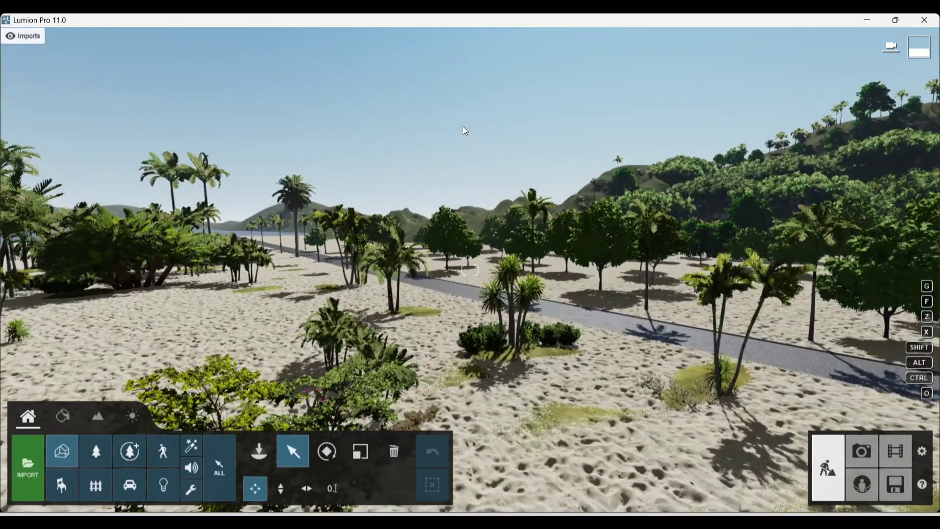
pyautogui.press('w')
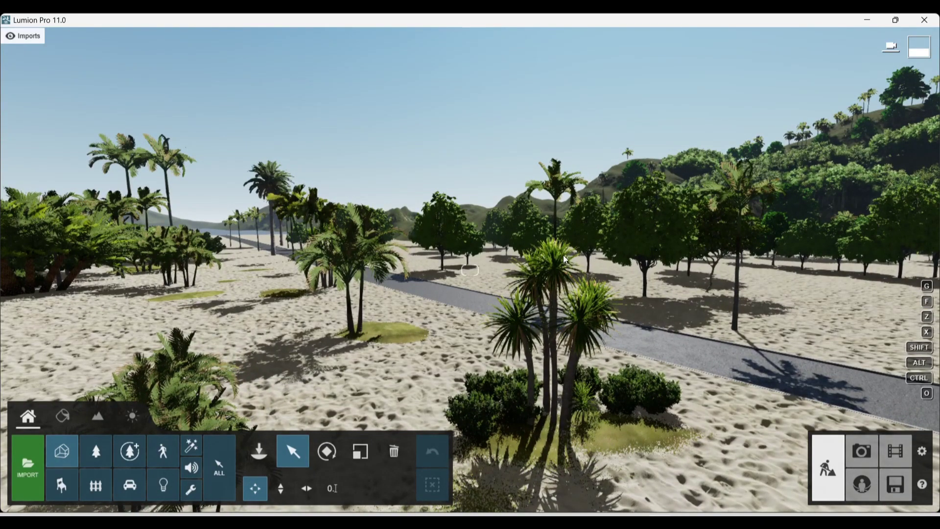
# Fly out over the sea, dip below the water surface and resurface facing the sailboats
pyautogui.moveTo(573, 245)
pyautogui.mouseDown(button='right')
pyautogui.moveTo(342, 250)
pyautogui.moveTo(297, 230)
pyautogui.mouseUp(button='right')
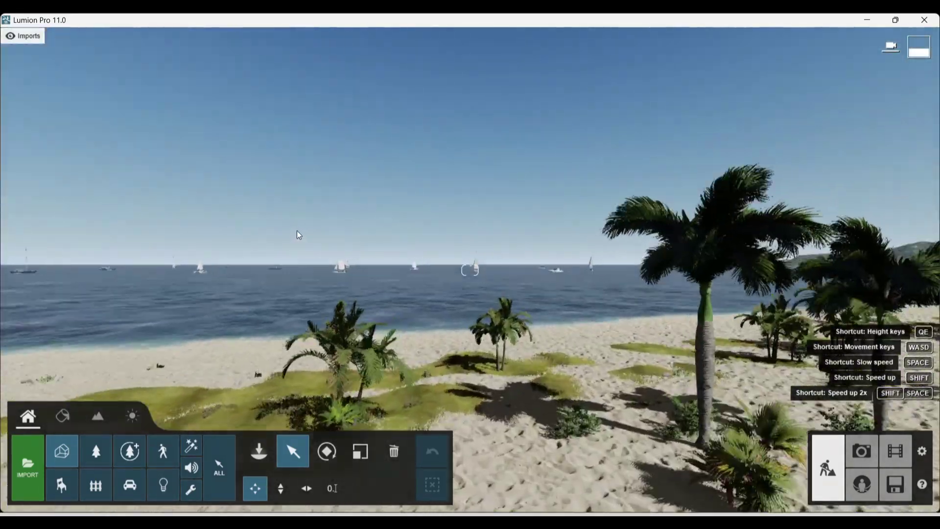
pyautogui.press('w')
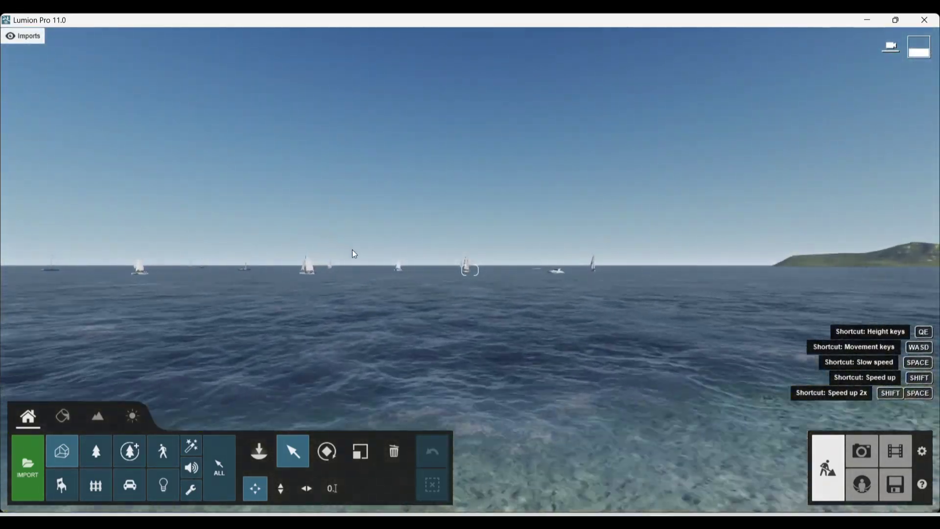
pyautogui.moveTo(371, 256); pyautogui.dragTo(382, 249, button='right')
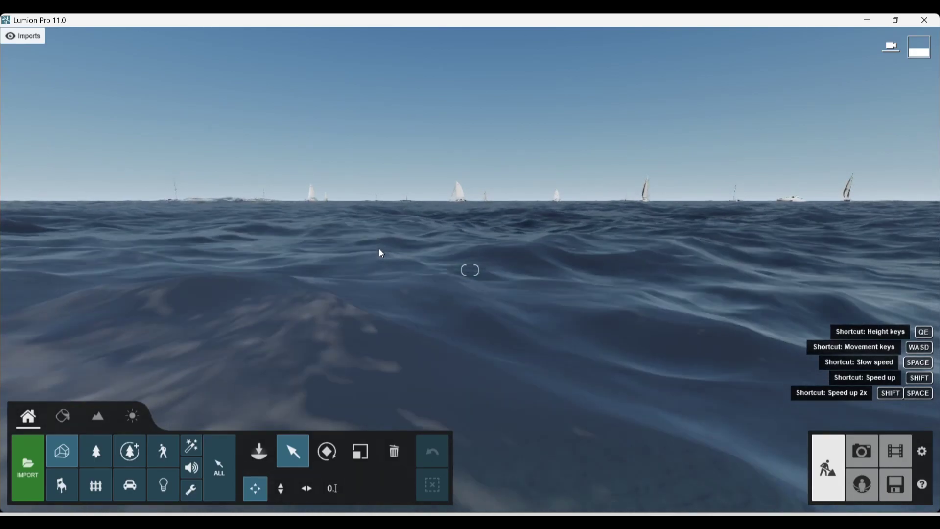
pyautogui.moveTo(383, 254); pyautogui.dragTo(383, 256, button='right')
pyautogui.press('e')
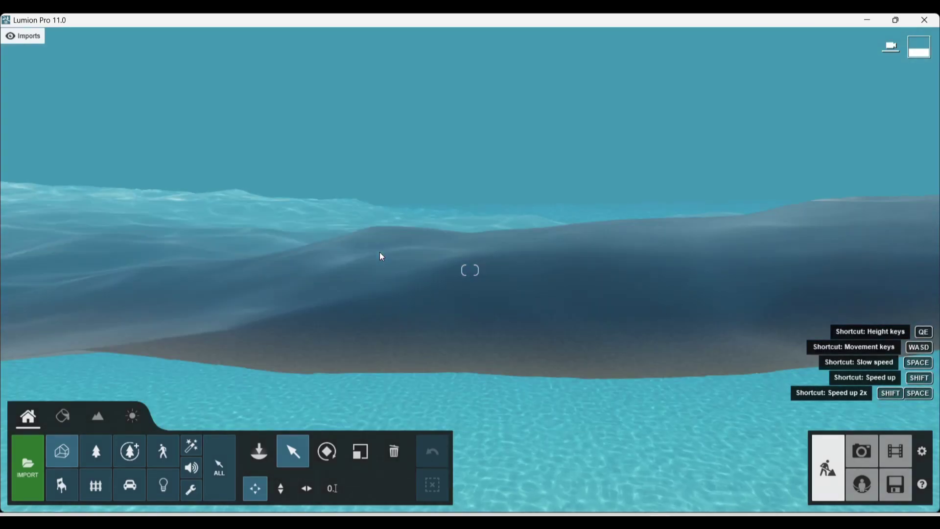
pyautogui.press('q')
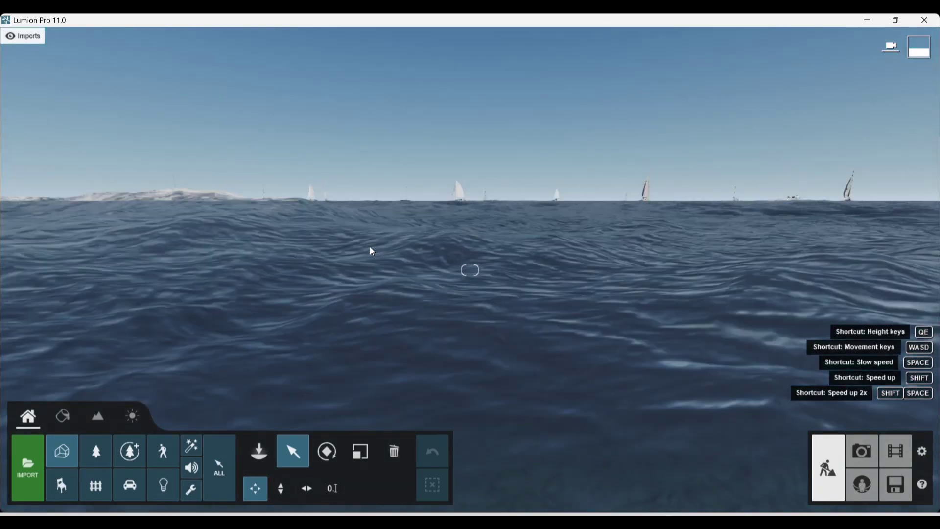
pyautogui.moveTo(403, 218)
pyautogui.mouseDown(button='right')
pyautogui.moveTo(424, 209)
pyautogui.moveTo(407, 248)
pyautogui.mouseUp(button='right')
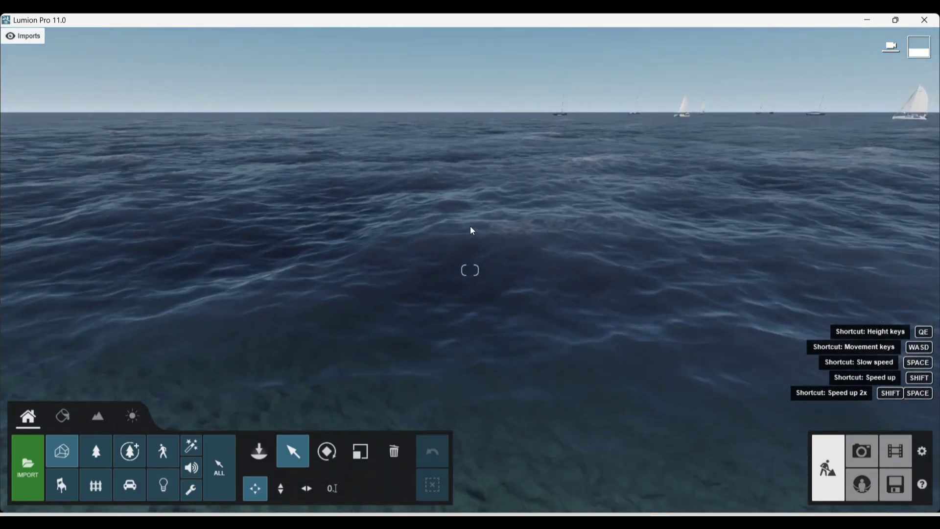
pyautogui.moveTo(470, 227); pyautogui.dragTo(496, 224, button='right')
# Approach the catamaran, view its cockpit up close, then back away toward the island
pyautogui.press('w')
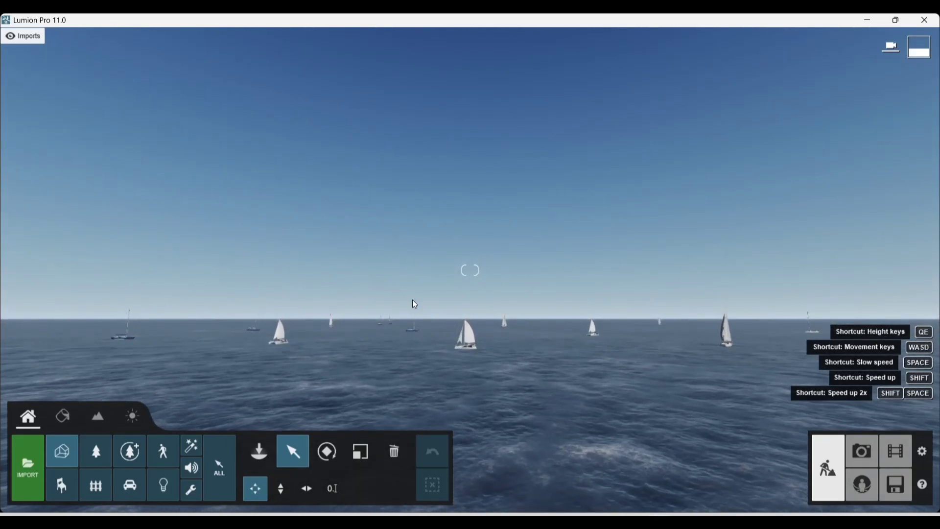
pyautogui.moveTo(415, 304)
pyautogui.mouseDown(button='right')
pyautogui.moveTo(252, 279)
pyautogui.moveTo(365, 299)
pyautogui.moveTo(352, 316)
pyautogui.mouseUp(button='right')
pyautogui.press('w')
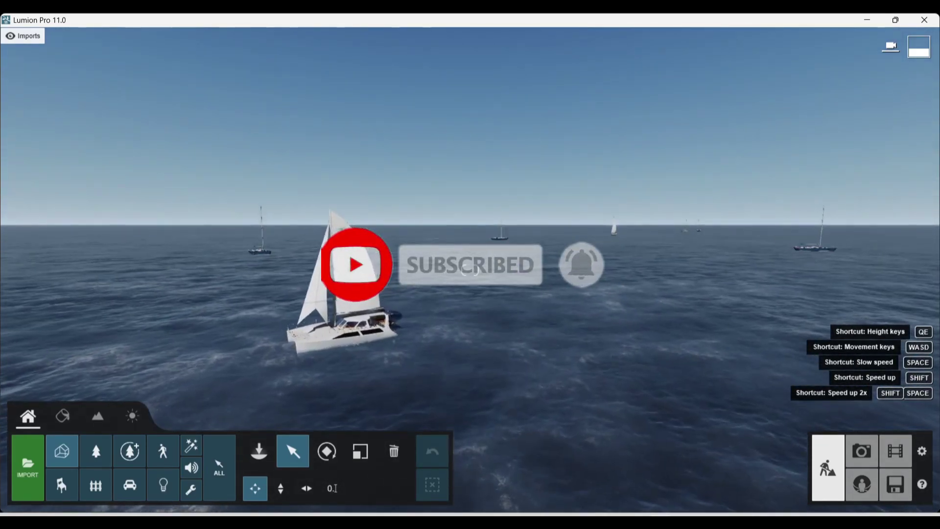
pyautogui.press('w')
pyautogui.moveTo(478, 327)
pyautogui.mouseDown(button='right')
pyautogui.moveTo(479, 319)
pyautogui.moveTo(378, 294)
pyautogui.mouseUp(button='right')
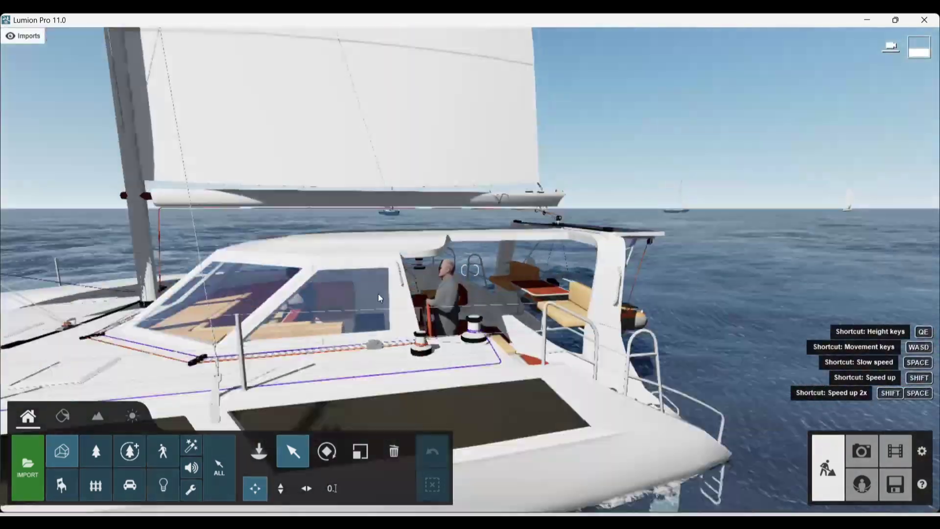
pyautogui.press('s')
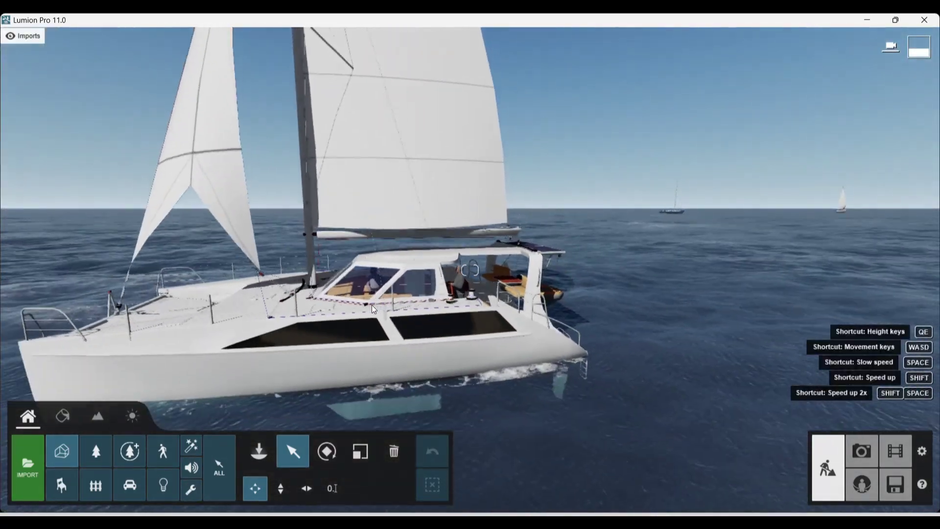
pyautogui.press('s')
pyautogui.moveTo(437, 304)
pyautogui.mouseDown(button='right')
pyautogui.moveTo(471, 320)
pyautogui.moveTo(428, 206)
pyautogui.moveTo(499, 285)
pyautogui.moveTo(551, 258)
pyautogui.mouseUp(button='right')
# Fly past the sailboats toward the distant islands
pyautogui.press('w')
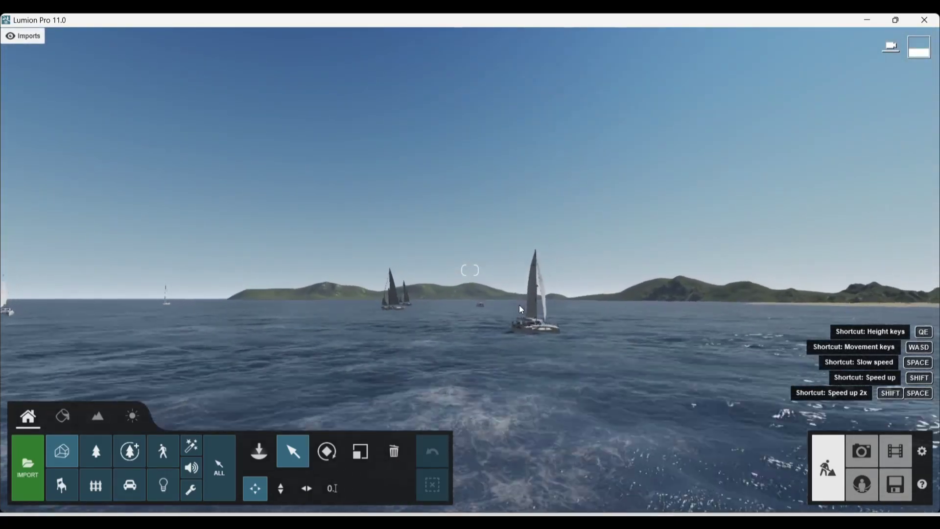
pyautogui.press('w')
pyautogui.moveTo(510, 318); pyautogui.dragTo(487, 289, button='right')
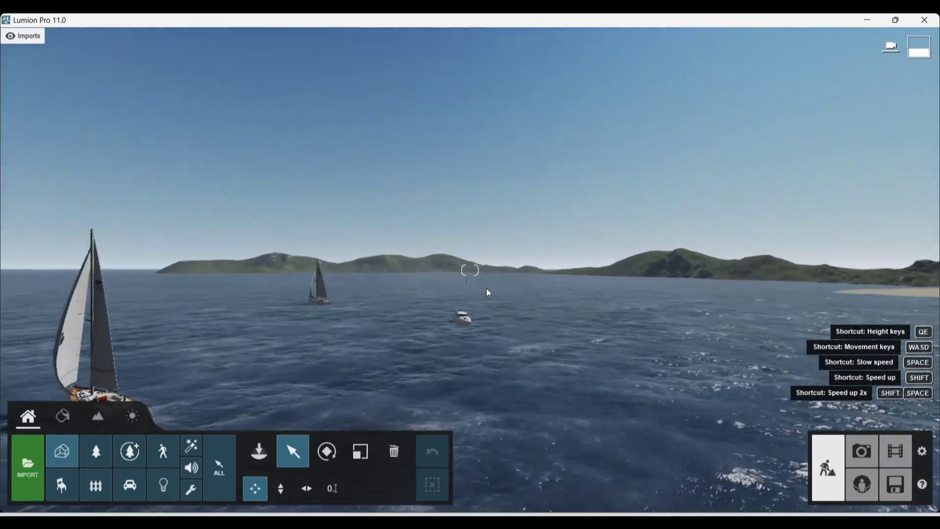
pyautogui.press('w')
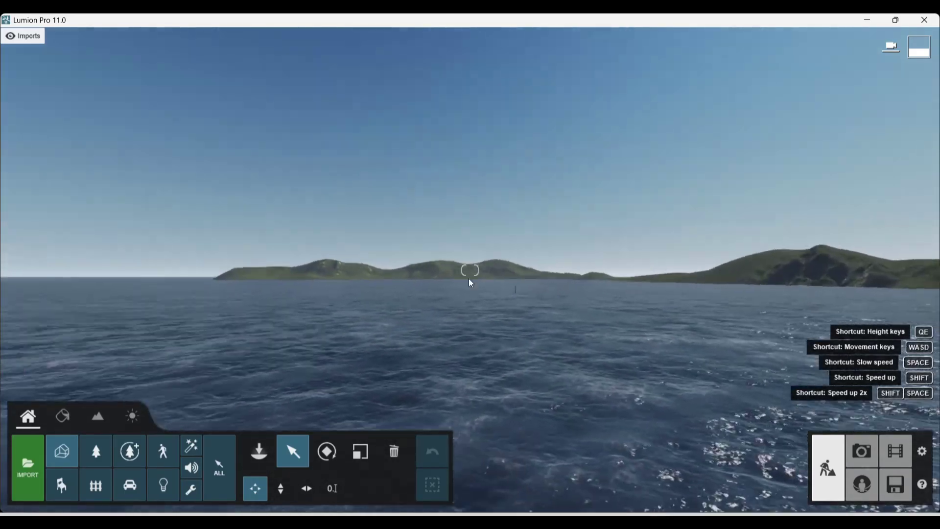
pyautogui.press('w')
pyautogui.moveTo(519, 294)
pyautogui.mouseDown(button='right')
pyautogui.moveTo(499, 298)
pyautogui.moveTo(511, 301)
pyautogui.moveTo(443, 276)
pyautogui.moveTo(453, 283)
pyautogui.mouseUp(button='right')
pyautogui.press('w')
pyautogui.press('w')
pyautogui.press('w')
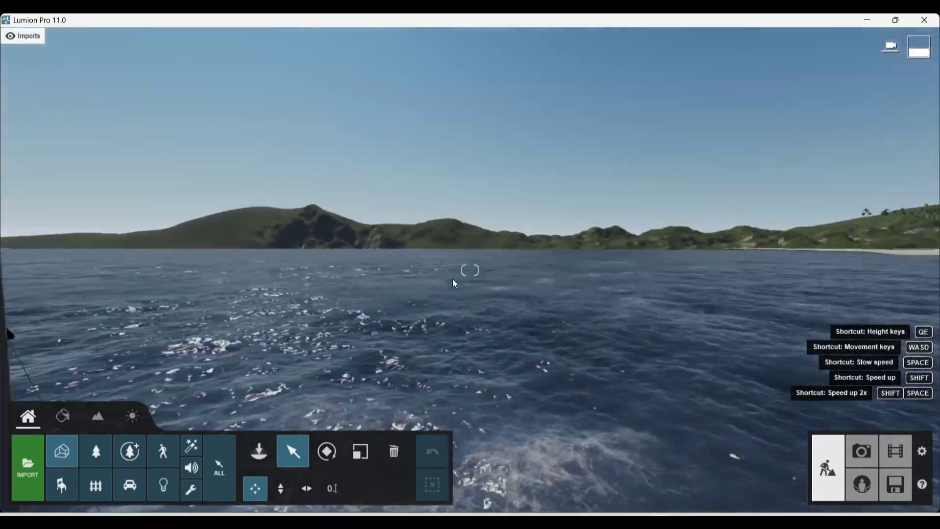
# Dip underwater again, then turn to face the palm island and nearby sailboats
pyautogui.moveTo(331, 319); pyautogui.dragTo(410, 350, button='right')
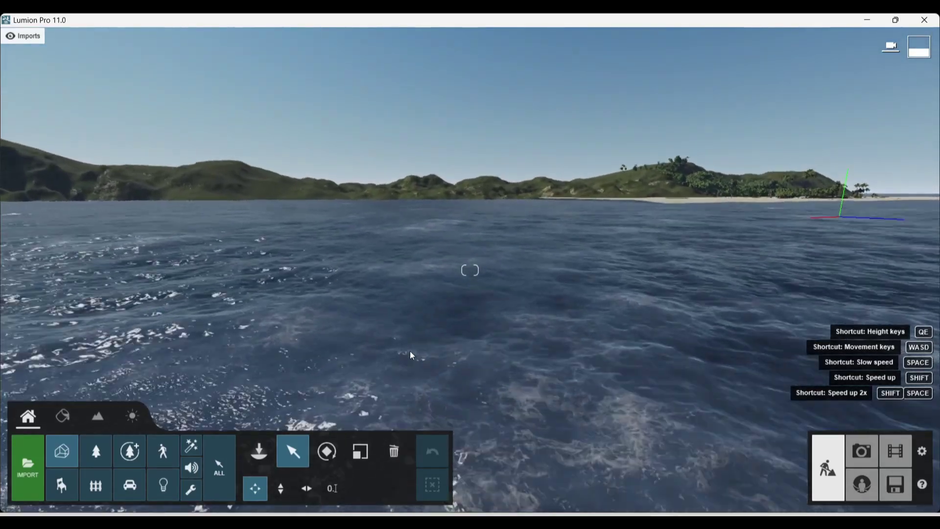
pyautogui.press('q')
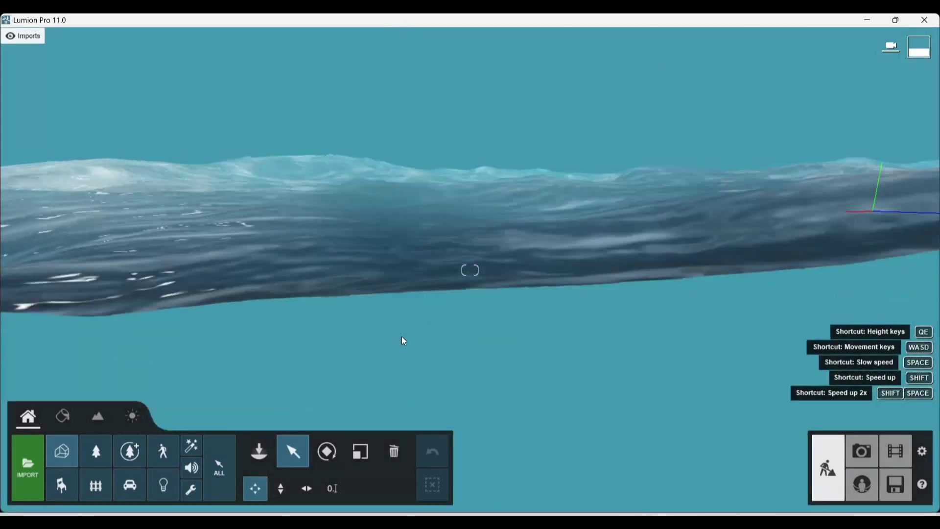
pyautogui.press('e')
pyautogui.moveTo(507, 359)
pyautogui.mouseDown(button='right')
pyautogui.moveTo(475, 346)
pyautogui.moveTo(451, 319)
pyautogui.mouseUp(button='right')
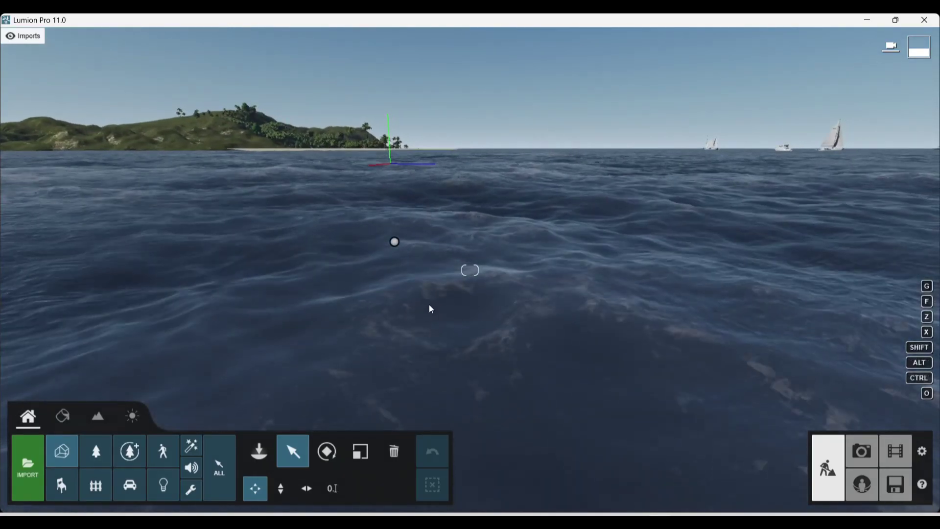
pyautogui.moveTo(392, 272); pyautogui.dragTo(353, 235, button='right')
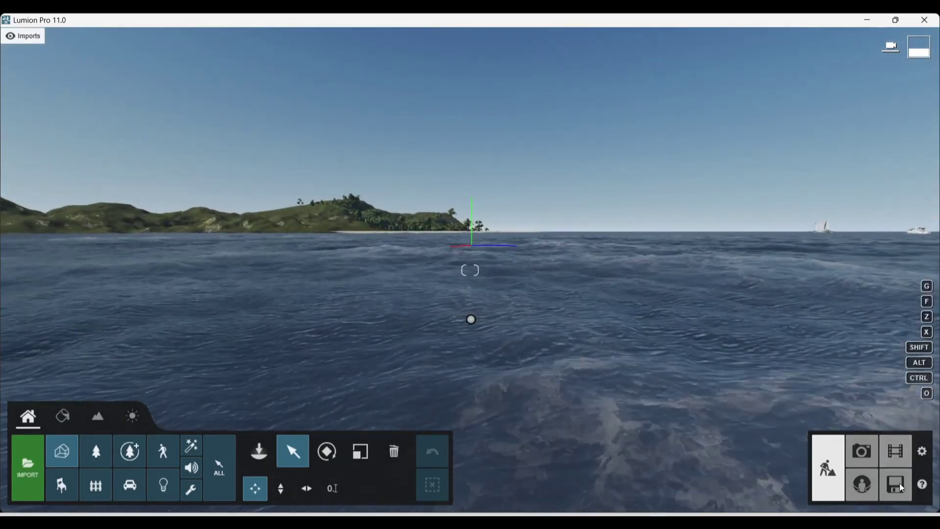
# Return to Files and create a new project from the mountain range template
pyautogui.click(900, 482)
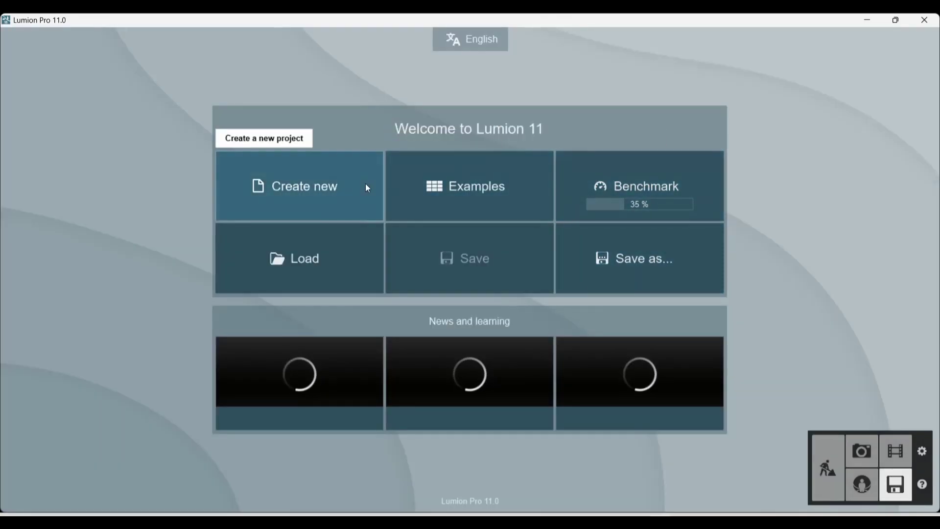
pyautogui.click(368, 188)
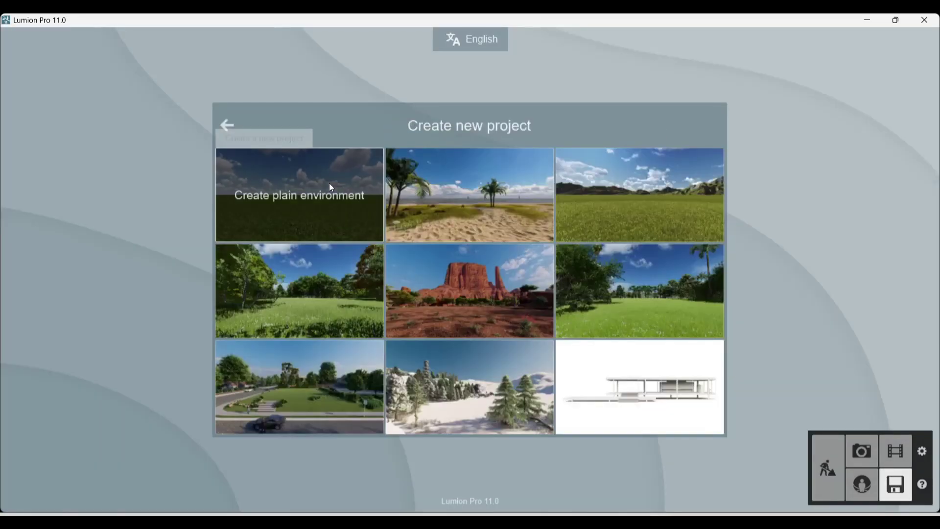
pyautogui.click(646, 210)
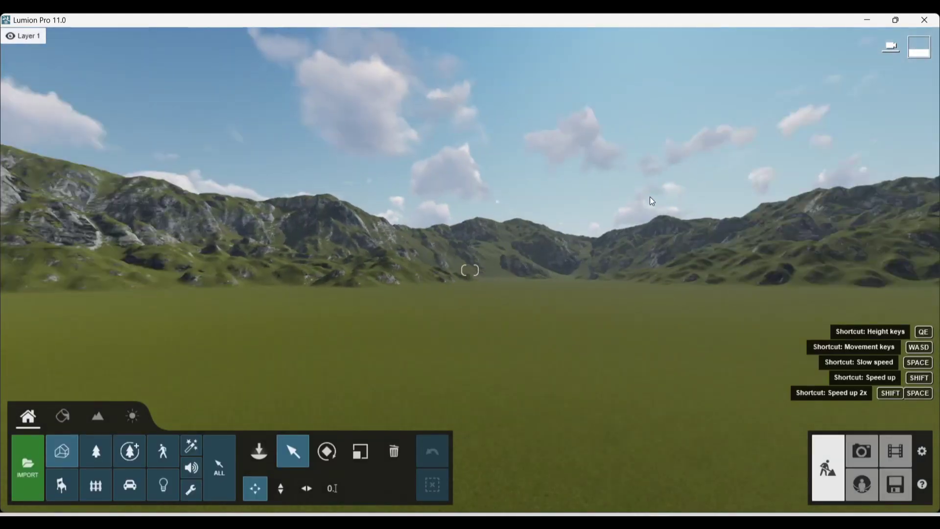
# Look around the mountain scene, tilting down to the grass and back up to the hills
pyautogui.moveTo(651, 200); pyautogui.dragTo(5, 226, button='right')
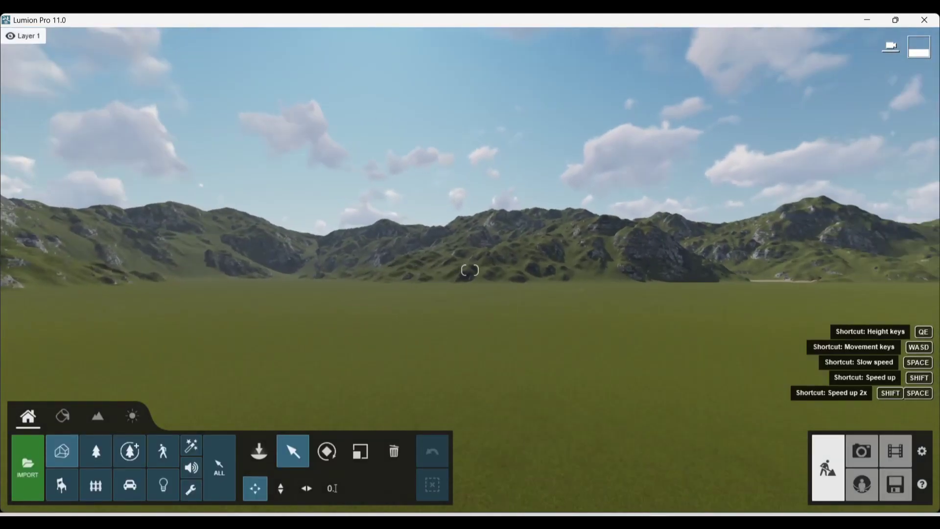
pyautogui.press('w')
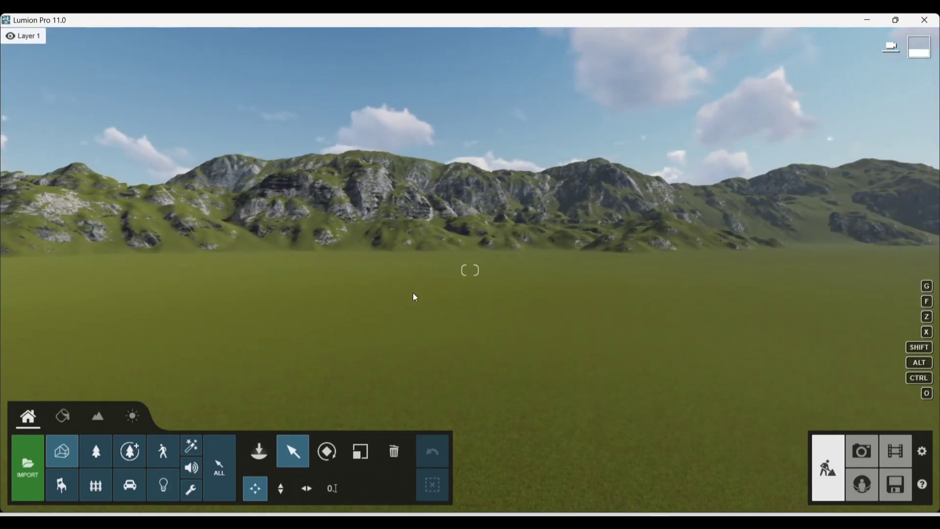
pyautogui.moveTo(414, 297); pyautogui.dragTo(505, 203, button='right')
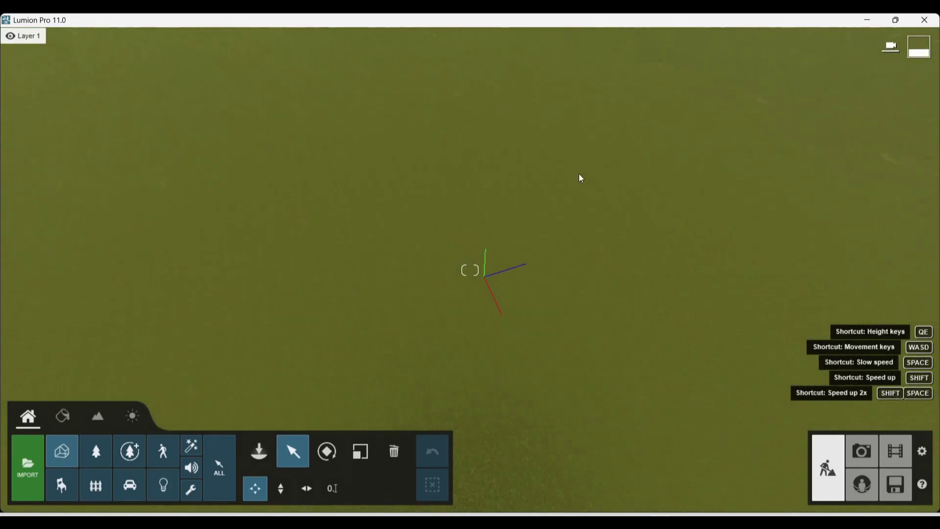
pyautogui.moveTo(573, 178)
pyautogui.mouseDown(button='right')
pyautogui.moveTo(498, 317)
pyautogui.moveTo(606, 357)
pyautogui.mouseUp(button='right')
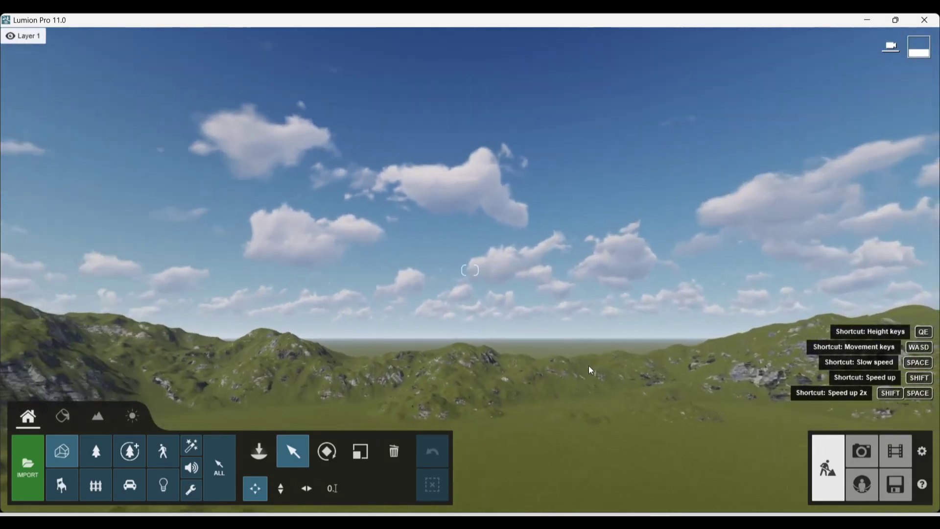
# Return to Files and create a new project from the forest environment template
pyautogui.click(893, 491)
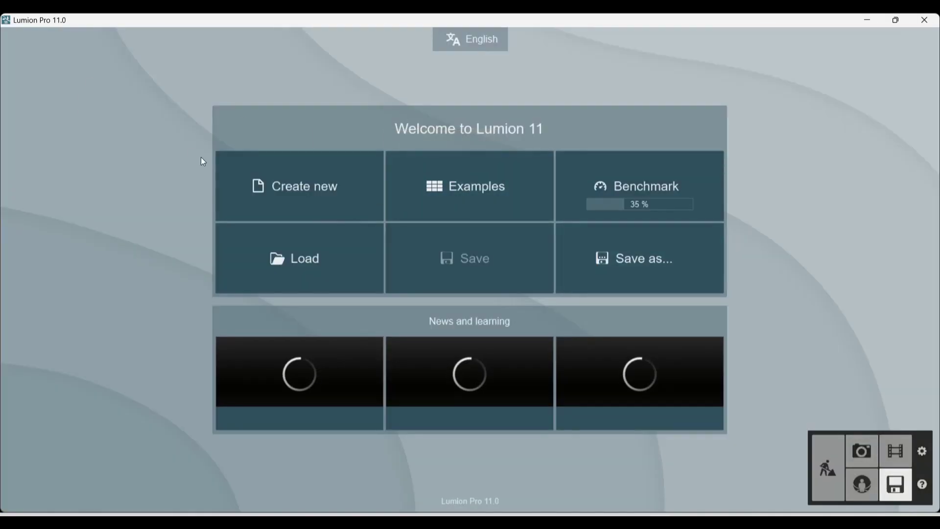
pyautogui.click(261, 202)
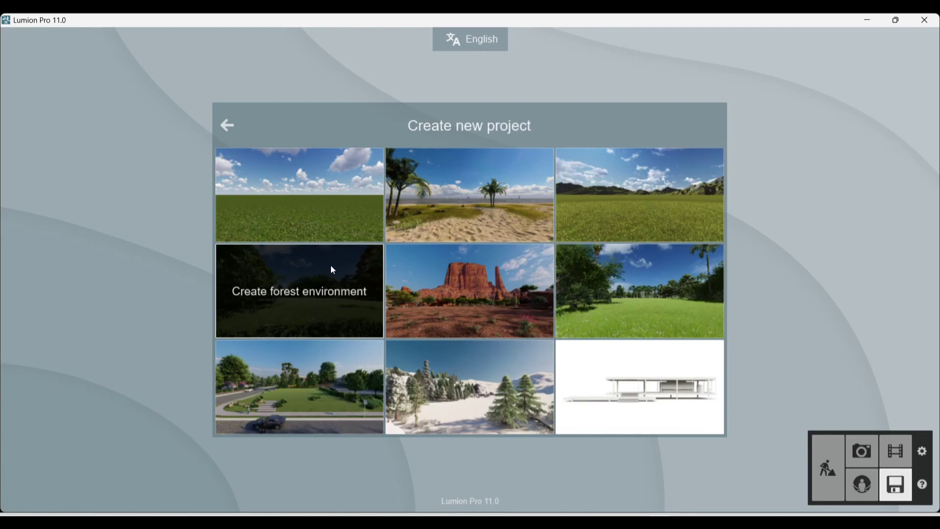
pyautogui.click(288, 260)
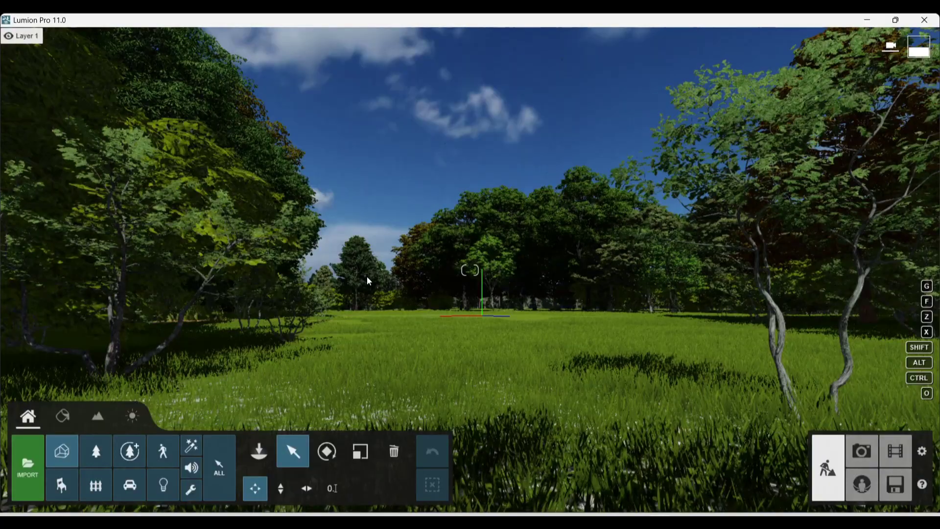
# Fly up over the forest and pull back to overlook the lawn, broadleaf trees and conifers
pyautogui.moveTo(368, 281); pyautogui.dragTo(428, 325, button='right')
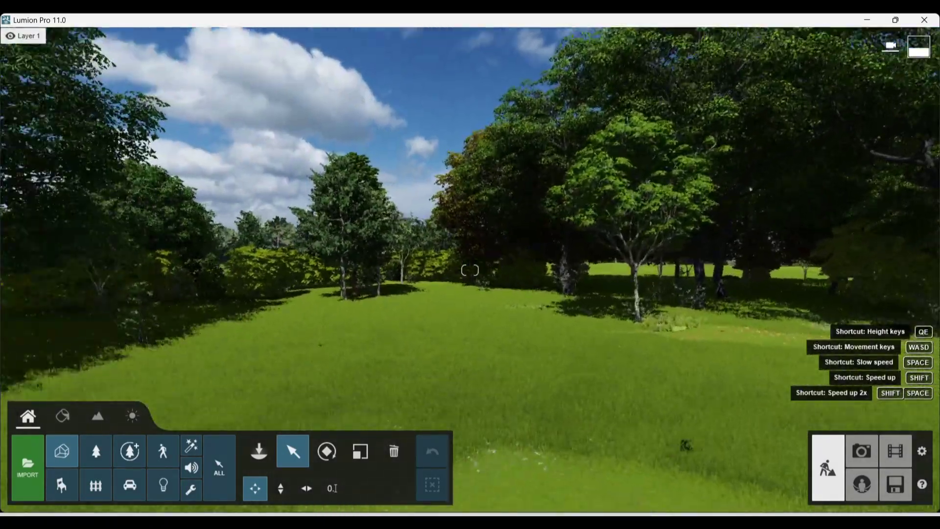
pyautogui.press('w')
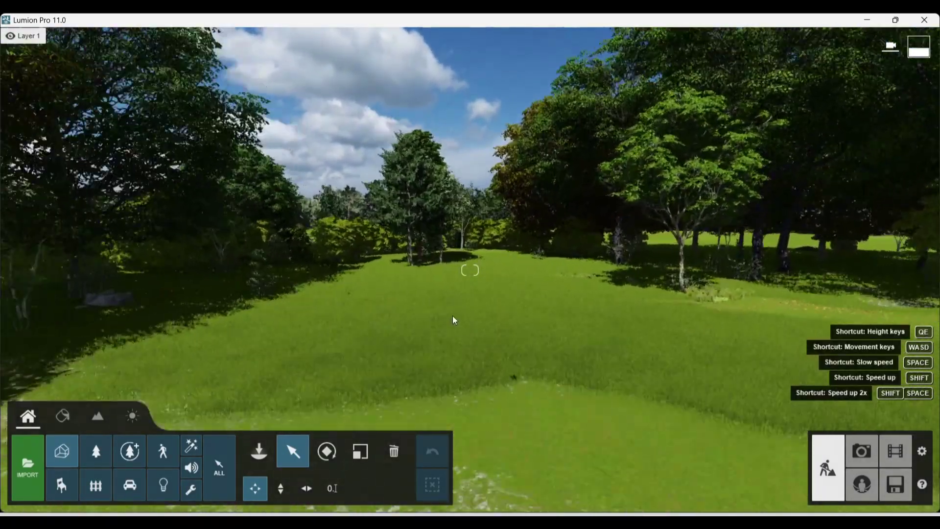
pyautogui.moveTo(453, 320); pyautogui.dragTo(652, 284, button='right')
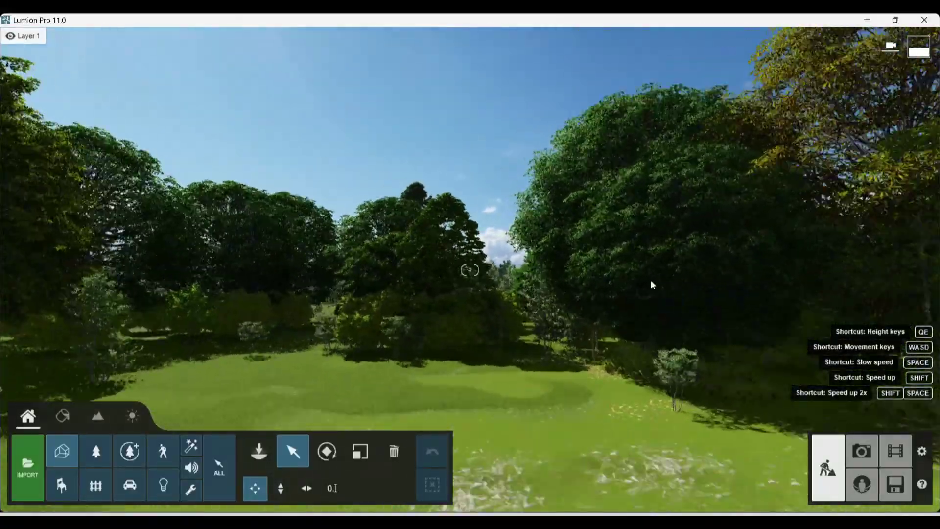
pyautogui.press('q')
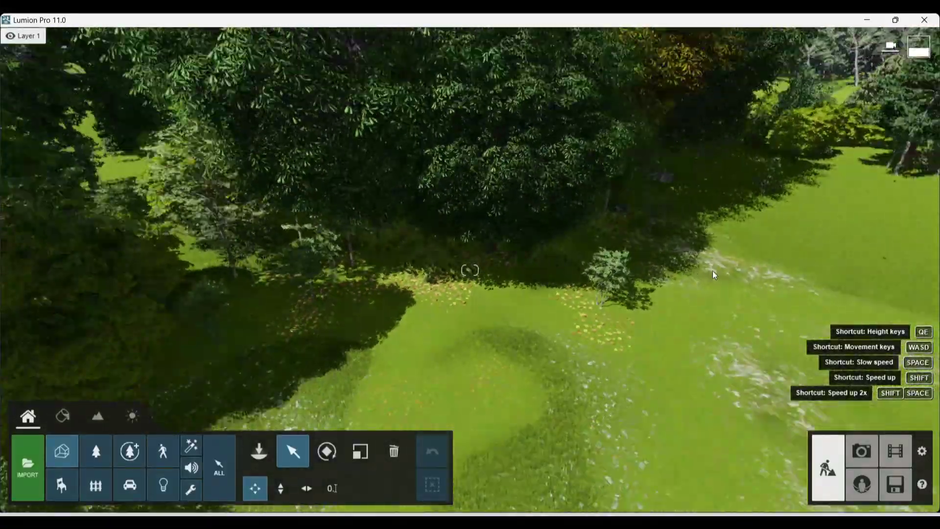
pyautogui.moveTo(651, 280); pyautogui.dragTo(713, 270, button='right')
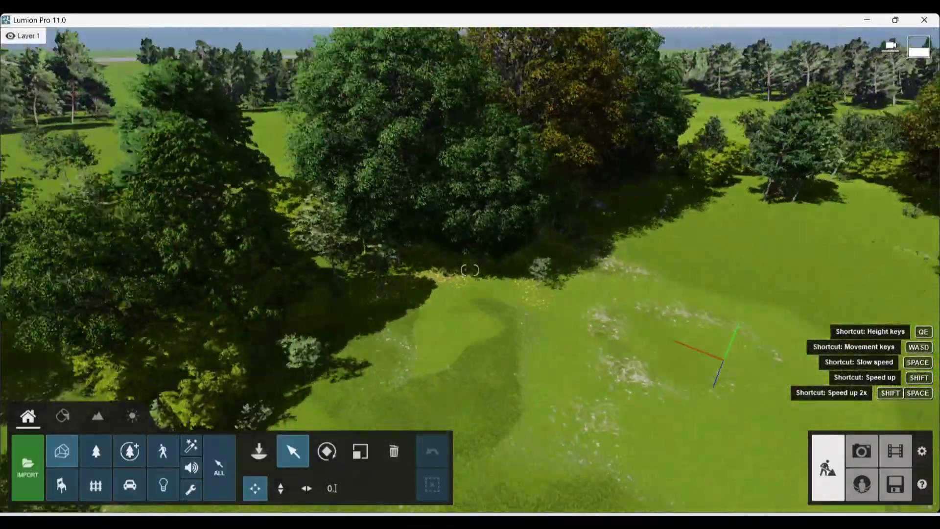
pyautogui.moveTo(574, 258); pyautogui.dragTo(551, 272, button='right')
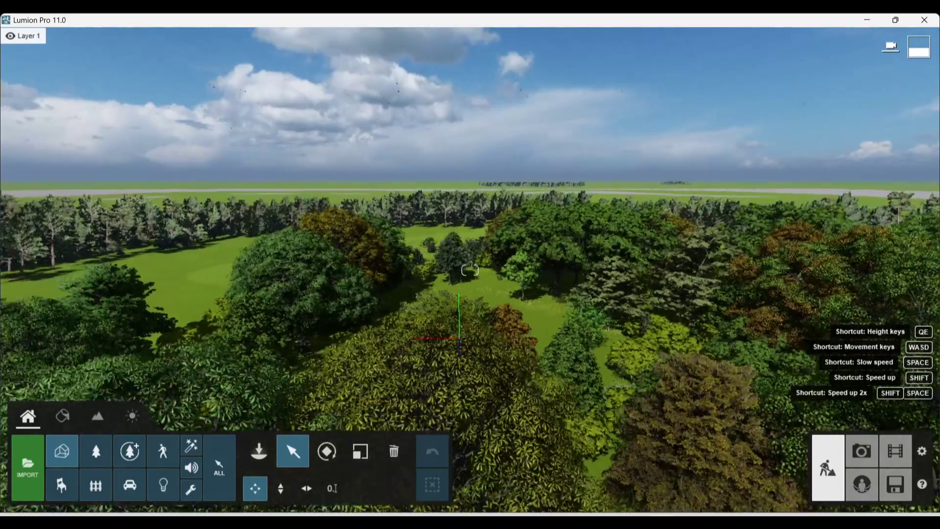
pyautogui.press('s')
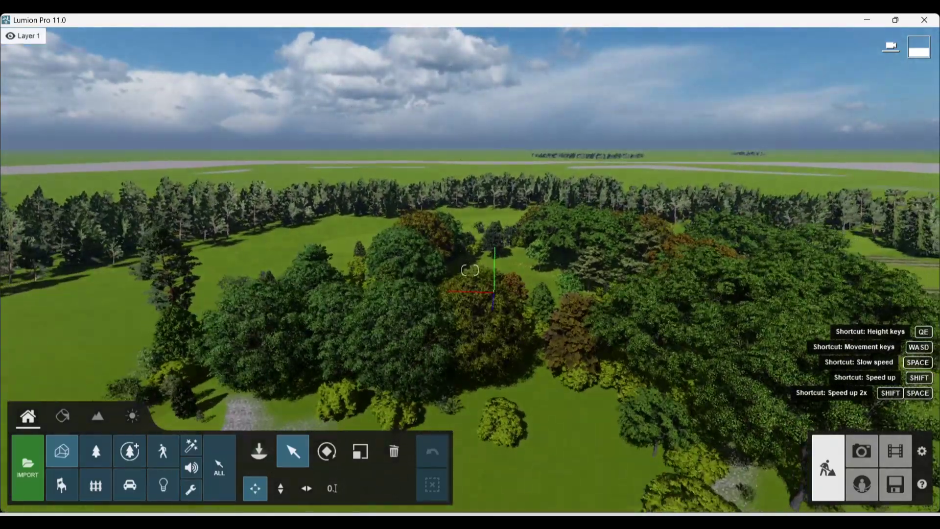
pyautogui.moveTo(508, 273); pyautogui.dragTo(483, 253, button='right')
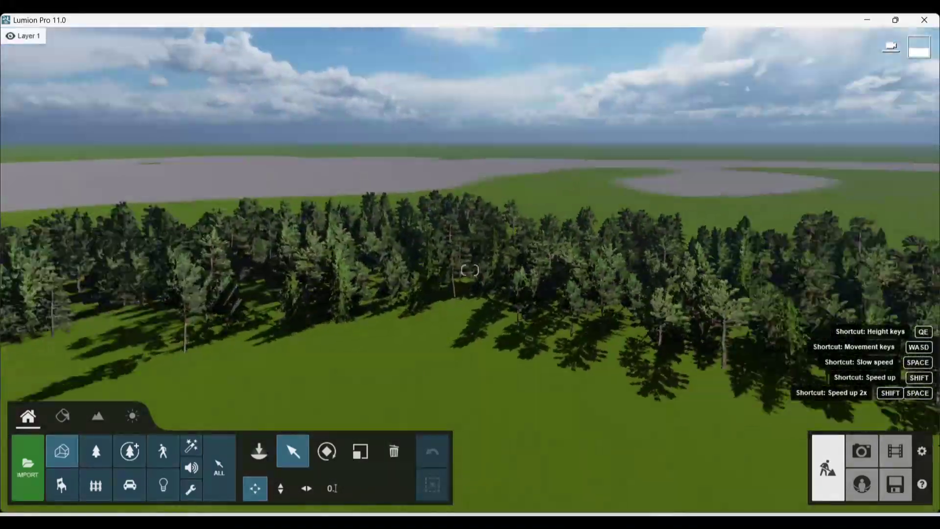
pyautogui.press('s')
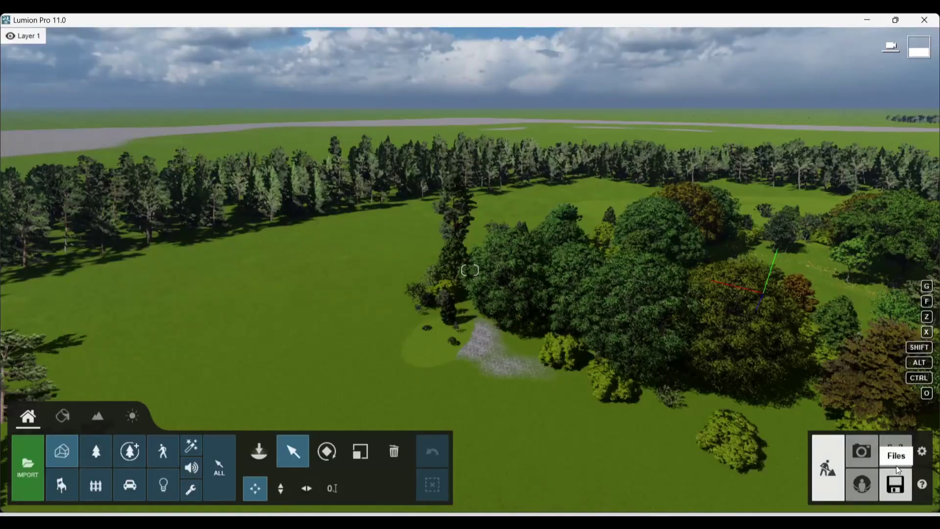
# Return to Files and create a new project from the snowy winter template
pyautogui.click(896, 481)
pyautogui.click(329, 199)
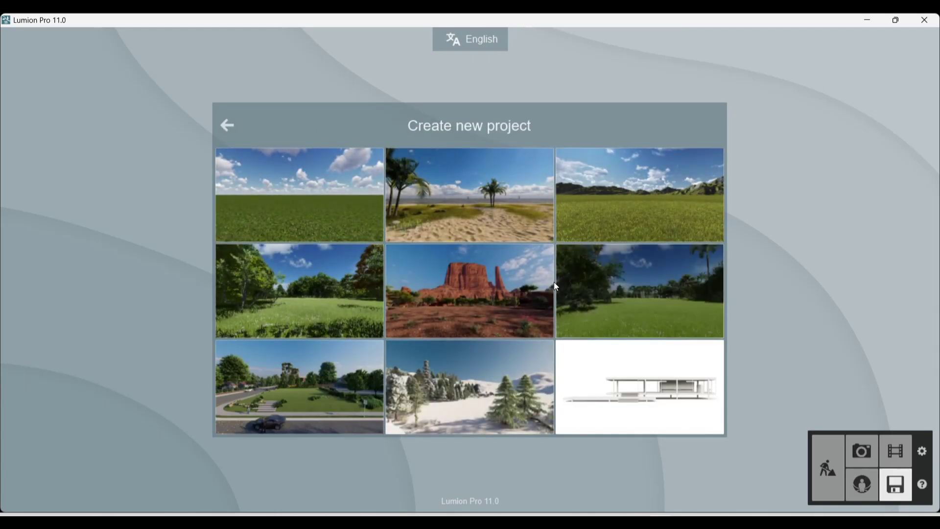
pyautogui.click(472, 402)
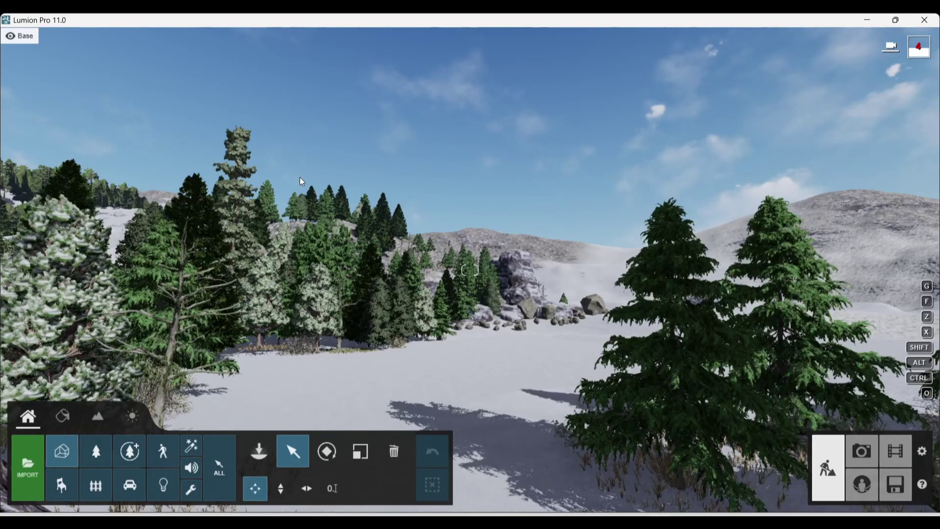
# Rise over the pines to an aerial view of the snowy valley and mountain
pyautogui.moveTo(518, 245)
pyautogui.mouseDown(button='right')
pyautogui.moveTo(506, 264)
pyautogui.moveTo(385, 195)
pyautogui.mouseUp(button='right')
pyautogui.press('w')
pyautogui.press('q')
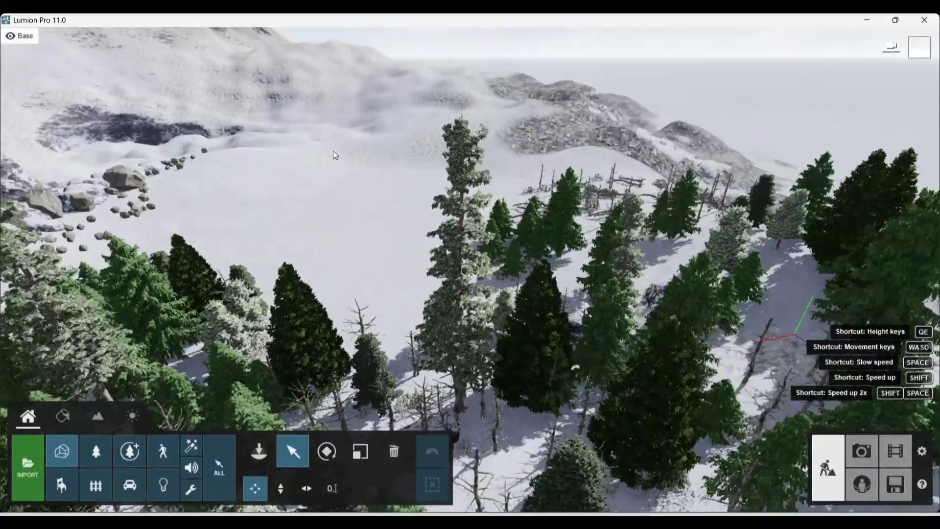
pyautogui.moveTo(333, 151)
pyautogui.mouseDown(button='right')
pyautogui.moveTo(292, 110)
pyautogui.moveTo(386, 137)
pyautogui.moveTo(169, 100)
pyautogui.moveTo(214, 110)
pyautogui.moveTo(227, 93)
pyautogui.moveTo(243, 107)
pyautogui.moveTo(623, 124)
pyautogui.moveTo(569, 128)
pyautogui.moveTo(575, 146)
pyautogui.moveTo(592, 145)
pyautogui.moveTo(604, 174)
pyautogui.mouseUp(button='right')
pyautogui.press('w')
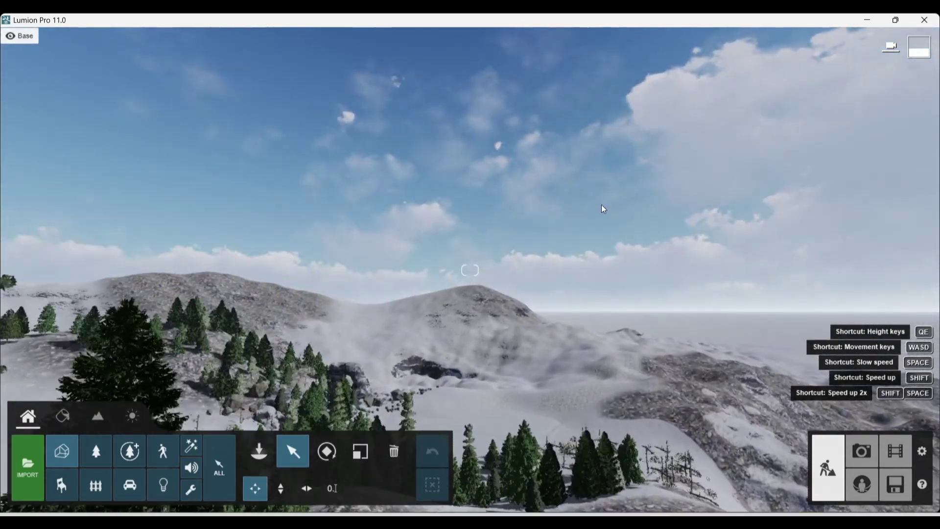
# Descend toward the trees and boulders, then turn to face the rocky snow-covered hillside
pyautogui.moveTo(799, 175)
pyautogui.mouseDown(button='right')
pyautogui.moveTo(748, 206)
pyautogui.moveTo(750, 183)
pyautogui.moveTo(736, 165)
pyautogui.moveTo(742, 153)
pyautogui.moveTo(745, 172)
pyautogui.moveTo(720, 235)
pyautogui.mouseUp(button='right')
pyautogui.press('w')
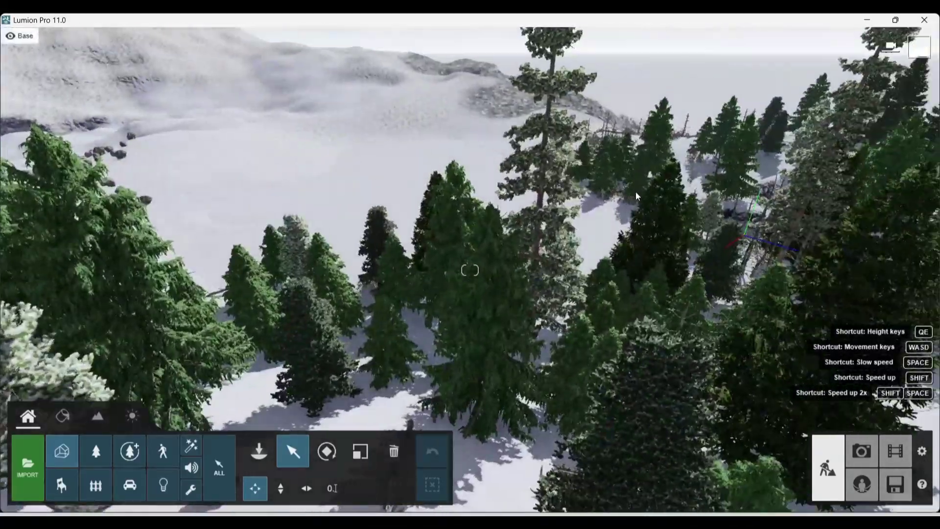
pyautogui.moveTo(720, 221); pyautogui.dragTo(633, 191, button='right')
pyautogui.moveTo(703, 355); pyautogui.dragTo(910, 180, button='right')
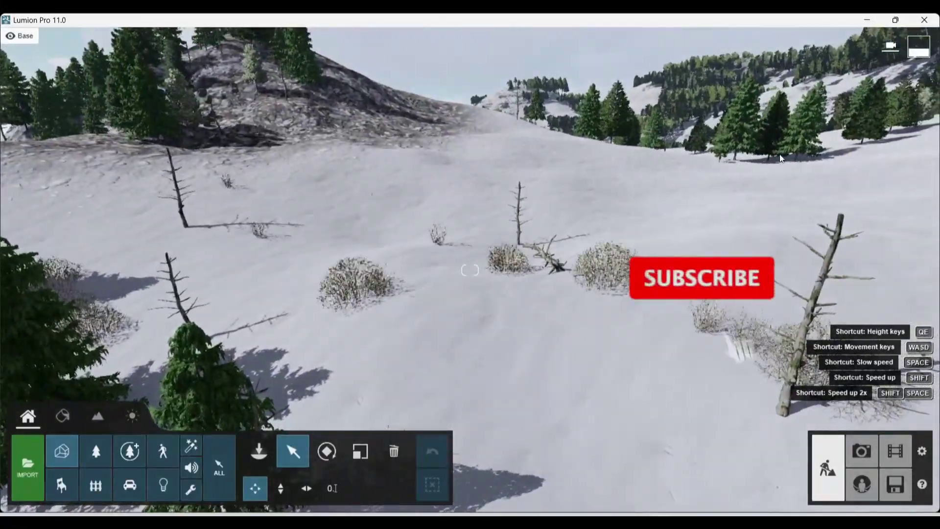
pyautogui.moveTo(637, 196); pyautogui.dragTo(745, 189, button='right')
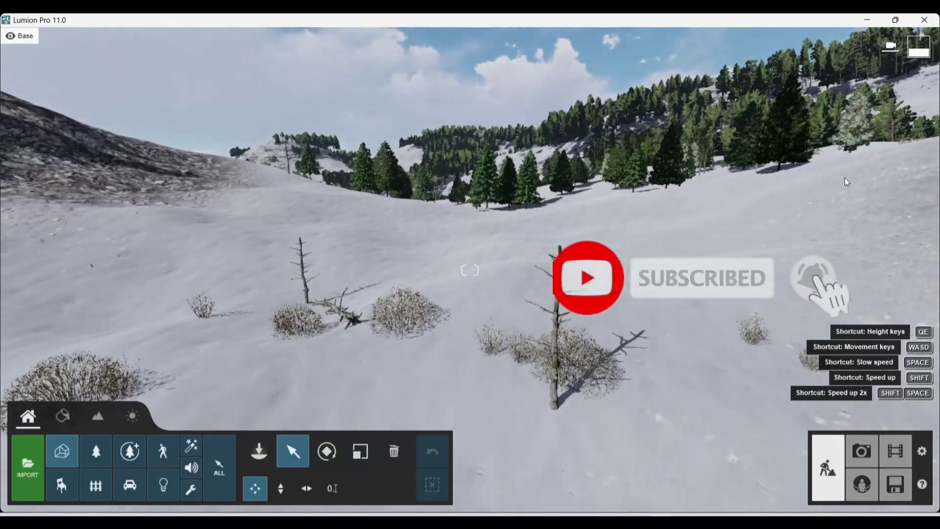
pyautogui.moveTo(577, 177)
pyautogui.mouseDown(button='right')
pyautogui.moveTo(504, 199)
pyautogui.moveTo(677, 215)
pyautogui.mouseUp(button='right')
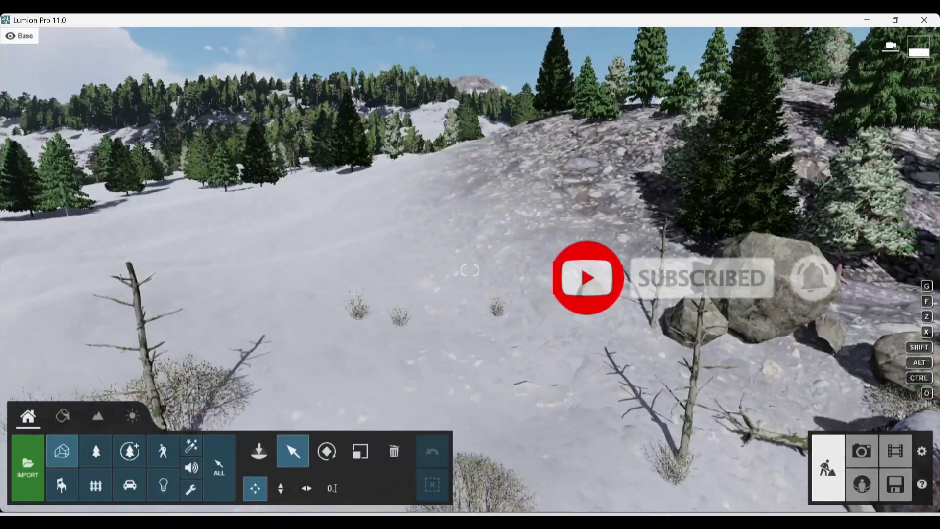
# Return to Files and create a new project from the suburban environment template
pyautogui.click(897, 485)
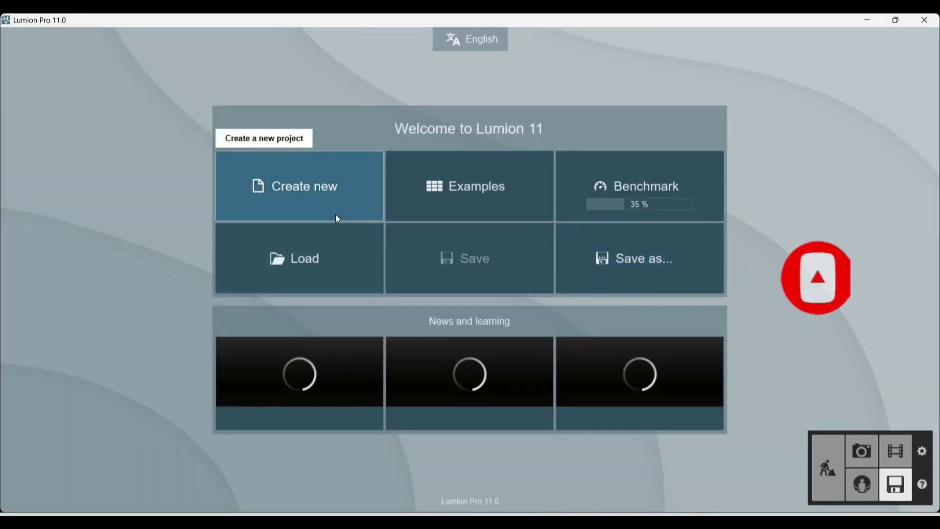
pyautogui.click(308, 191)
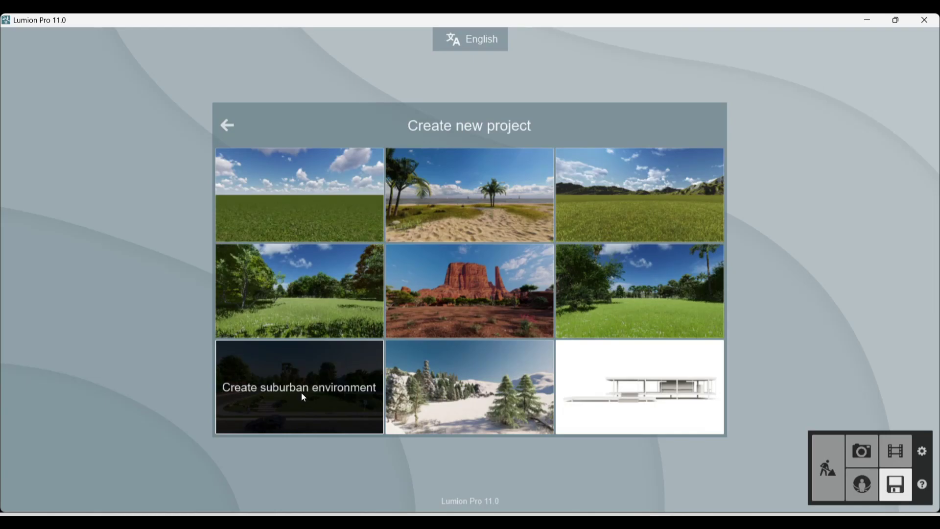
pyautogui.click(302, 394)
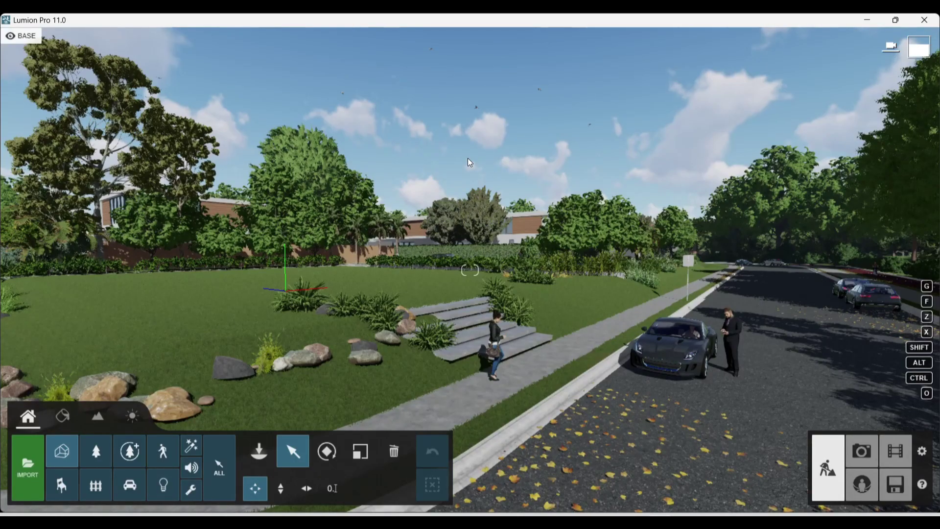
# Look around the street corner, trees, sky, stone steps and rocks
pyautogui.moveTo(468, 158); pyautogui.dragTo(441, 162, button='right')
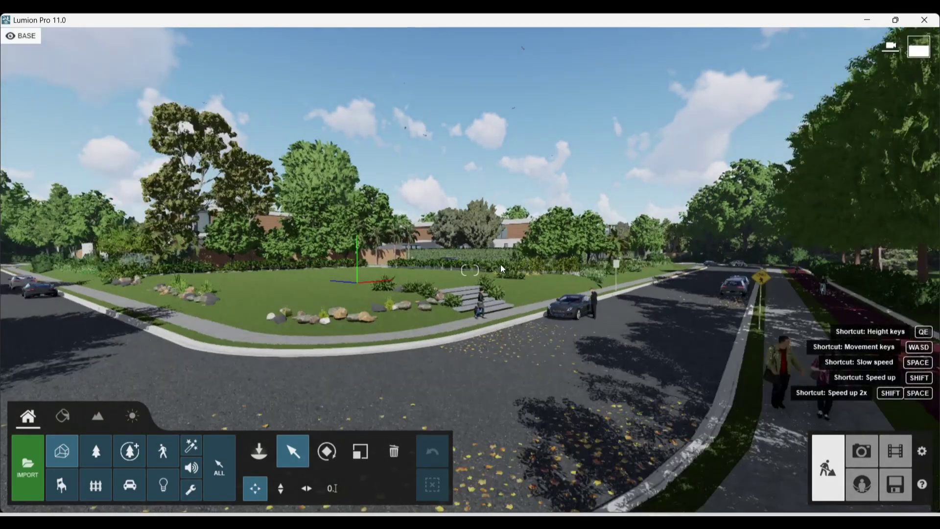
pyautogui.press('w')
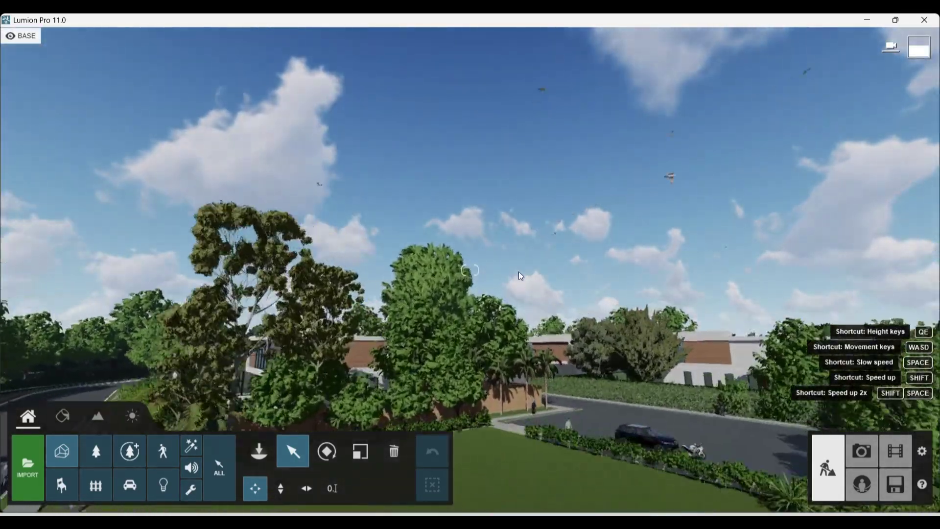
pyautogui.moveTo(521, 274); pyautogui.dragTo(647, 341, button='right')
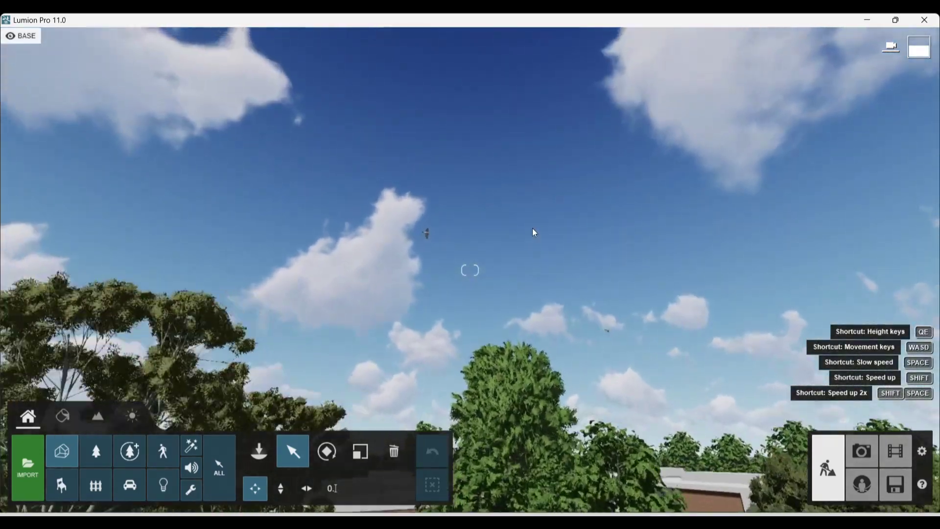
pyautogui.moveTo(605, 319); pyautogui.dragTo(608, 382, button='right')
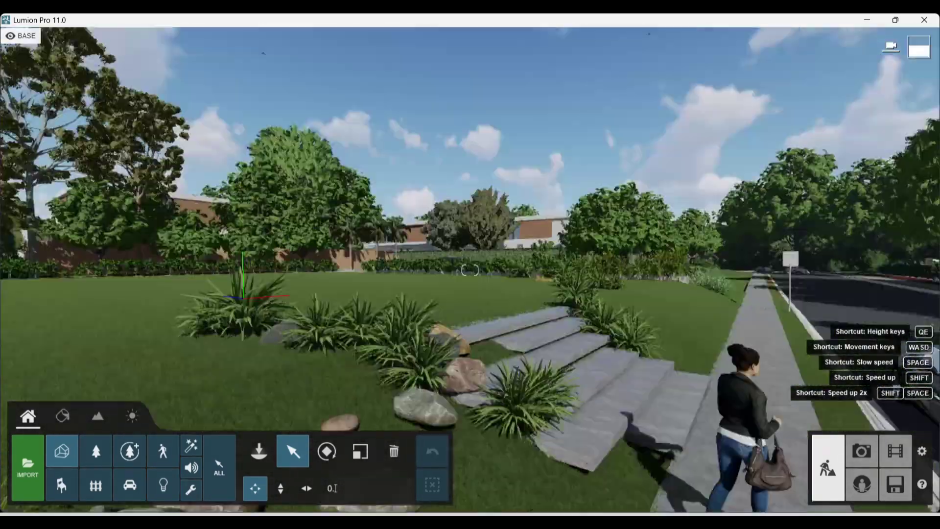
pyautogui.moveTo(470, 269); pyautogui.dragTo(574, 332, button='right')
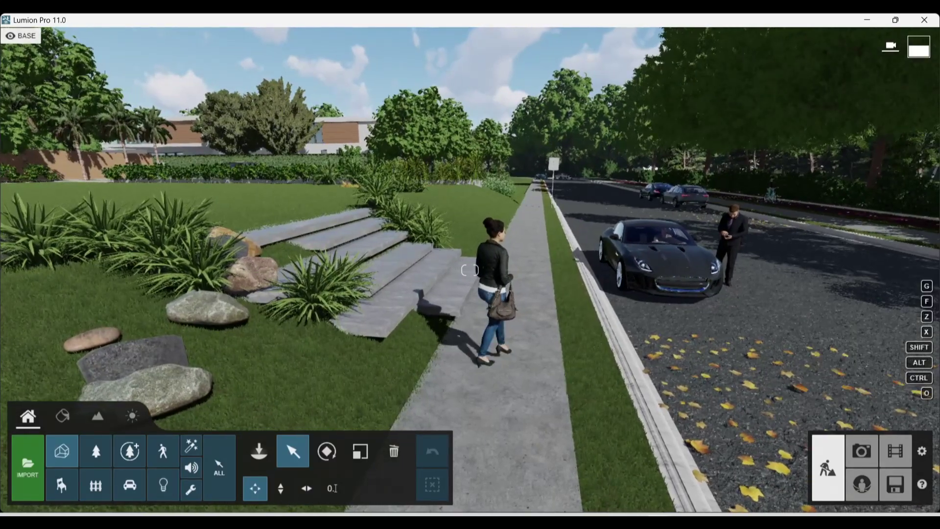
# Travel down the road past the black car and around the roundabout with the SUV
pyautogui.press('w')
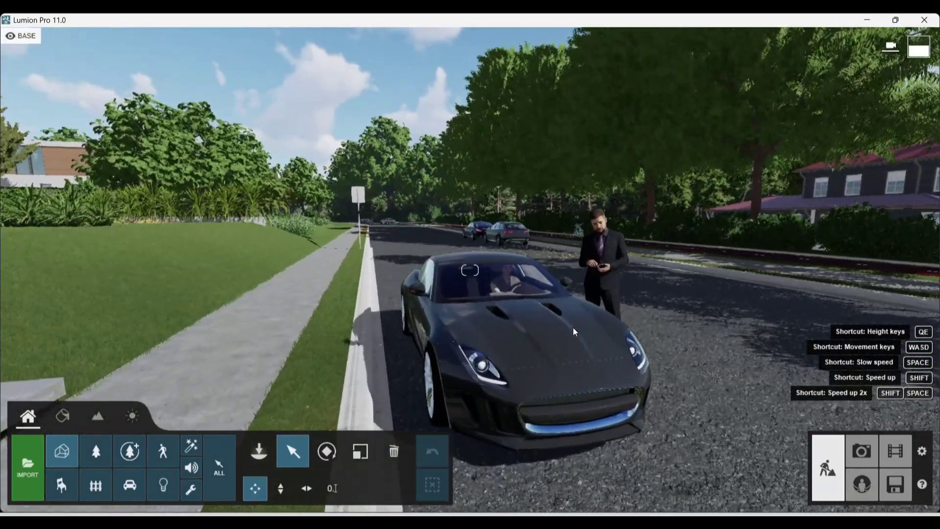
pyautogui.moveTo(494, 318); pyautogui.dragTo(491, 302, button='right')
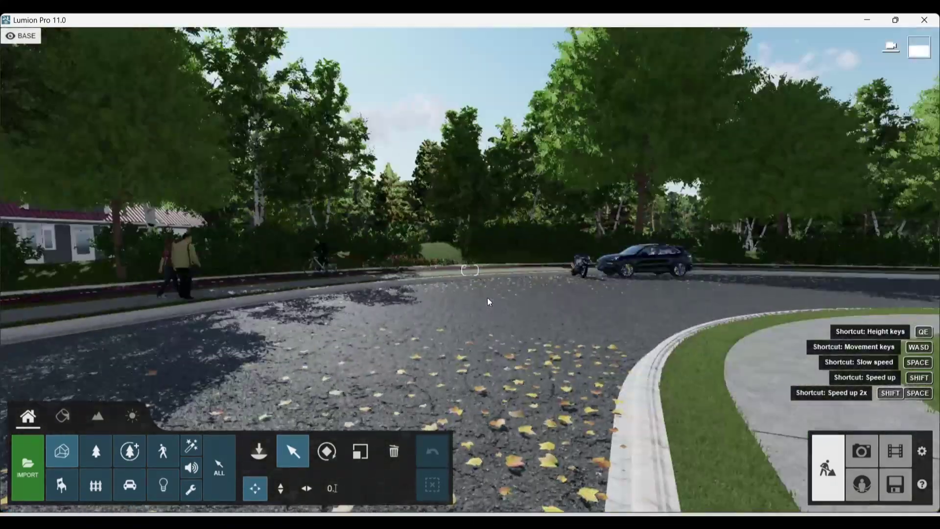
pyautogui.press('w')
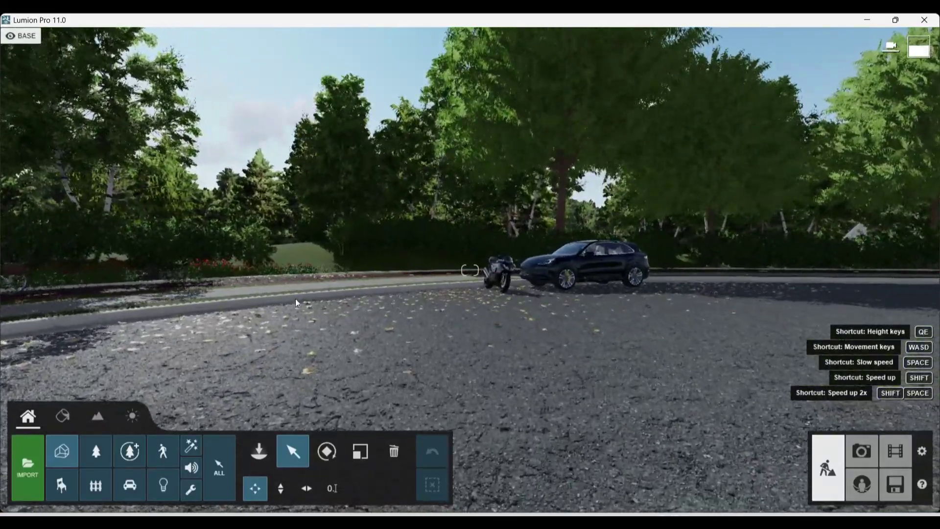
pyautogui.moveTo(295, 299)
pyautogui.mouseDown(button='right')
pyautogui.moveTo(331, 304)
pyautogui.moveTo(190, 290)
pyautogui.mouseUp(button='right')
pyautogui.press('w')
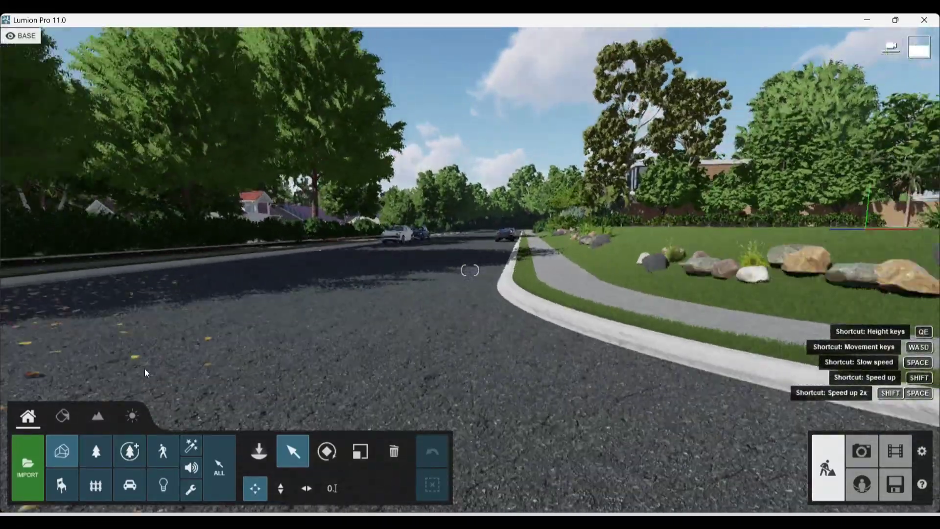
pyautogui.moveTo(145, 372)
pyautogui.mouseDown(button='right')
pyautogui.moveTo(65, 296)
pyautogui.moveTo(61, 269)
pyautogui.moveTo(25, 331)
pyautogui.moveTo(65, 256)
pyautogui.moveTo(37, 339)
pyautogui.mouseUp(button='right')
# Pull far back, dip into the trees, then settle above the lawn facing the road
pyautogui.press('s')
pyautogui.press('w')
pyautogui.press('s')
pyautogui.press('w')
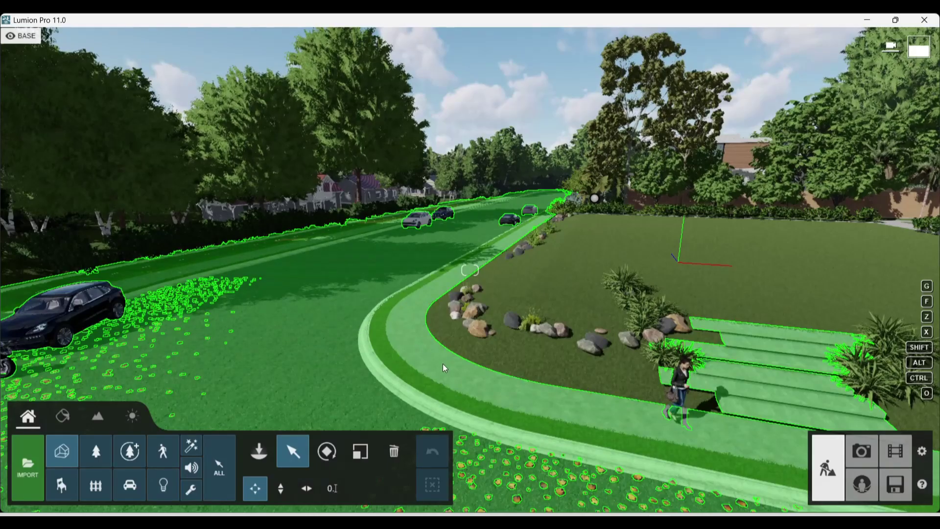
# Fly back from the lawn over the treetops, then frame the stone steps beside the road and red bike path
pyautogui.press('s')
pyautogui.press('w')
pyautogui.press('q')
pyautogui.moveTo(454, 230)
pyautogui.mouseDown(button='right')
pyautogui.moveTo(454, 210)
pyautogui.moveTo(661, 271)
pyautogui.mouseUp(button='right')
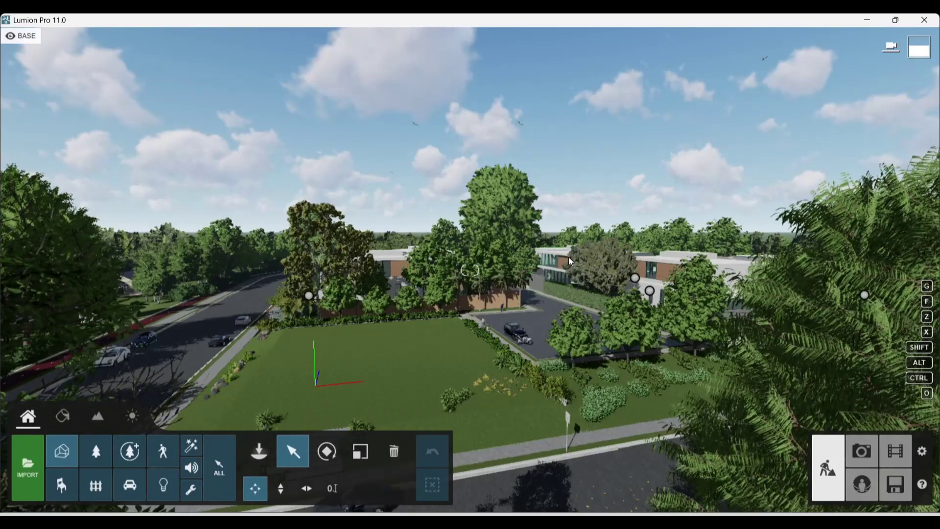
pyautogui.moveTo(548, 295)
pyautogui.mouseDown(button='right')
pyautogui.moveTo(494, 371)
pyautogui.moveTo(613, 279)
pyautogui.mouseUp(button='right')
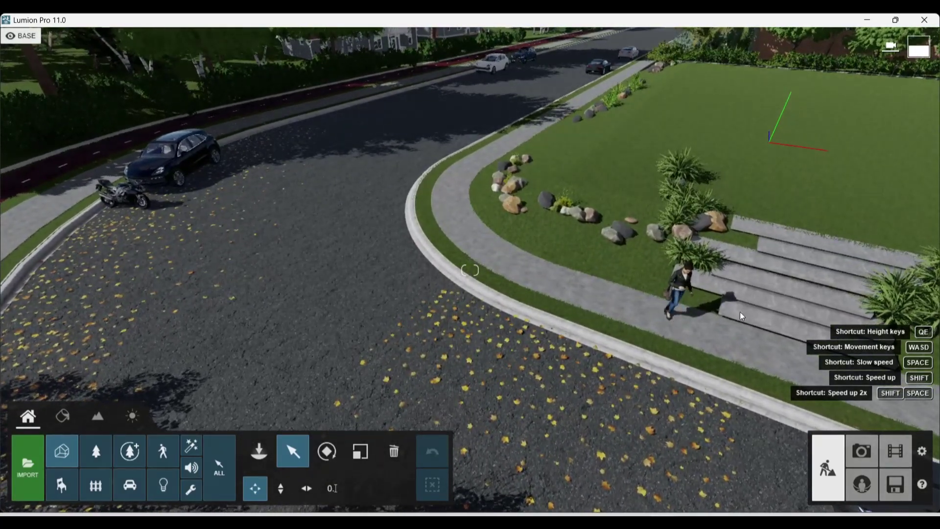
pyautogui.moveTo(613, 279); pyautogui.dragTo(736, 293, button='right')
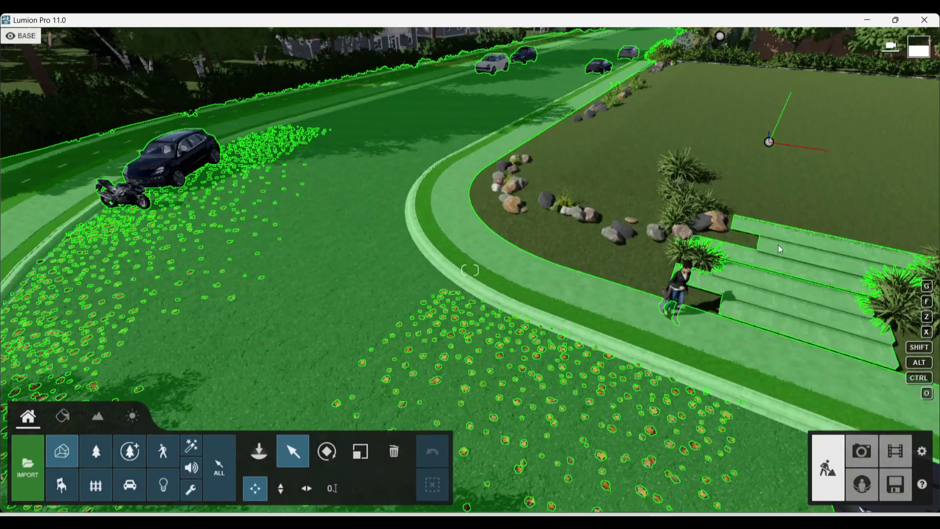
pyautogui.moveTo(780, 249); pyautogui.dragTo(606, 331, button='right')
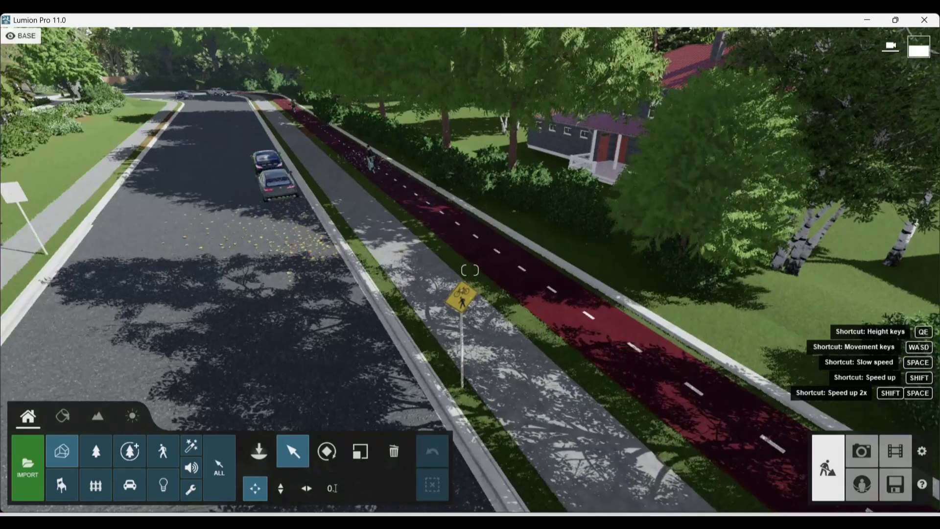
# Fly along the red bike path toward the cyclist and parked cars
pyautogui.moveTo(478, 313); pyautogui.dragTo(475, 318, button='right')
pyautogui.press('w')
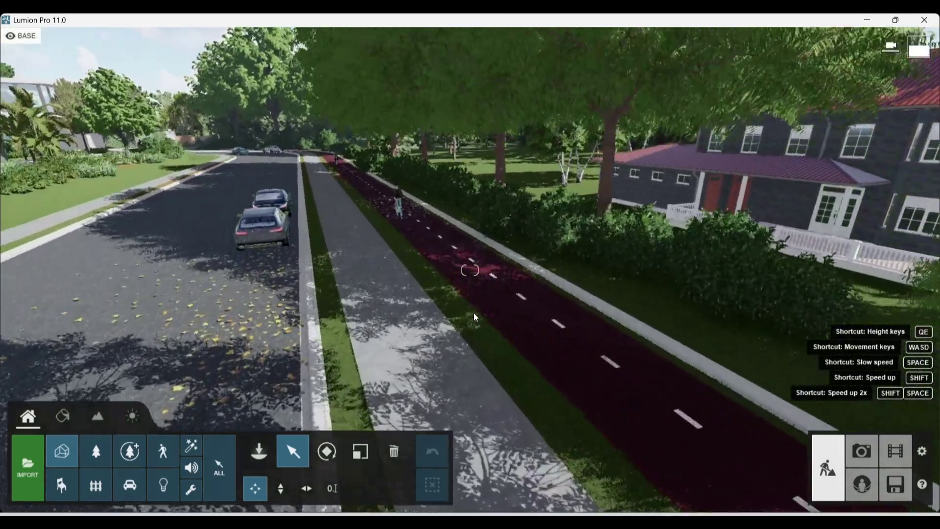
pyautogui.press('w')
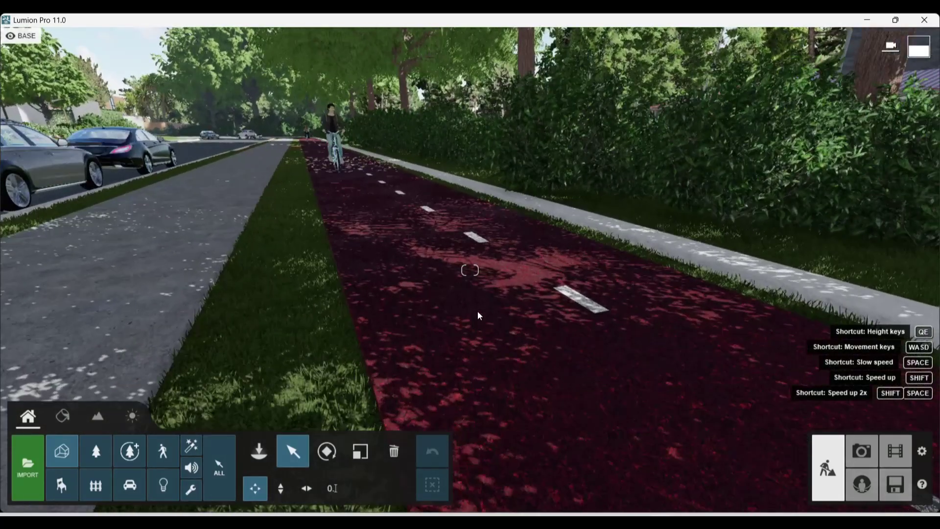
pyautogui.moveTo(477, 310); pyautogui.dragTo(407, 281, button='right')
pyautogui.press('w')
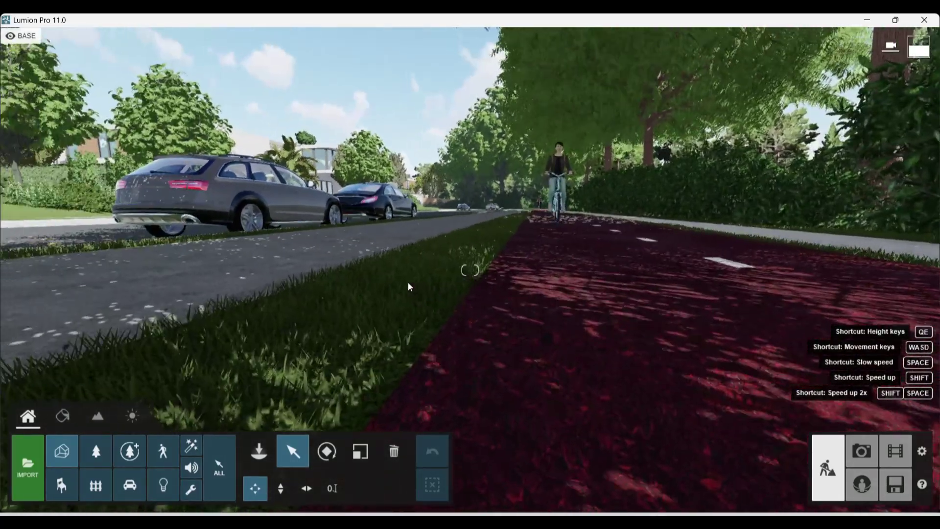
pyautogui.press('q')
# Turn across the road and bring the camera back to the lawn, stone steps and black car
pyautogui.moveTo(432, 336)
pyautogui.mouseDown(button='right')
pyautogui.moveTo(385, 268)
pyautogui.moveTo(555, 283)
pyautogui.moveTo(576, 252)
pyautogui.mouseUp(button='right')
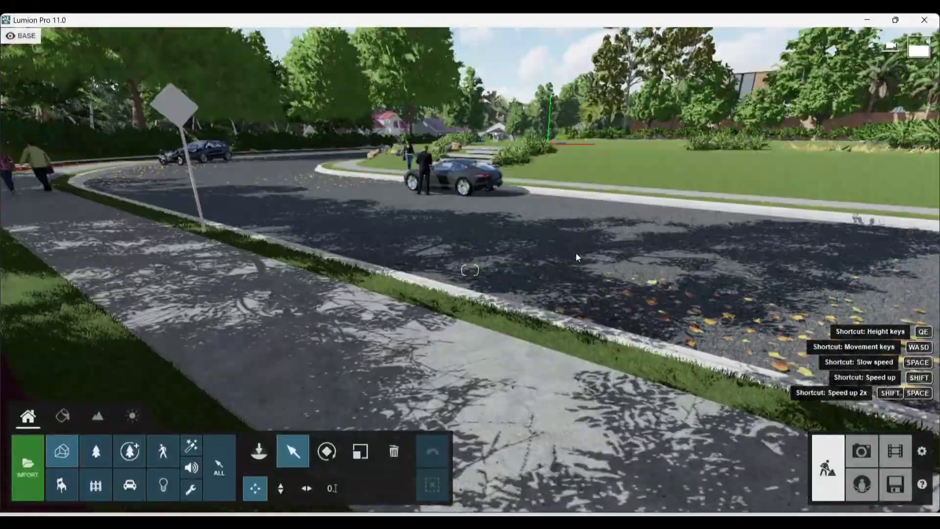
pyautogui.press('w')
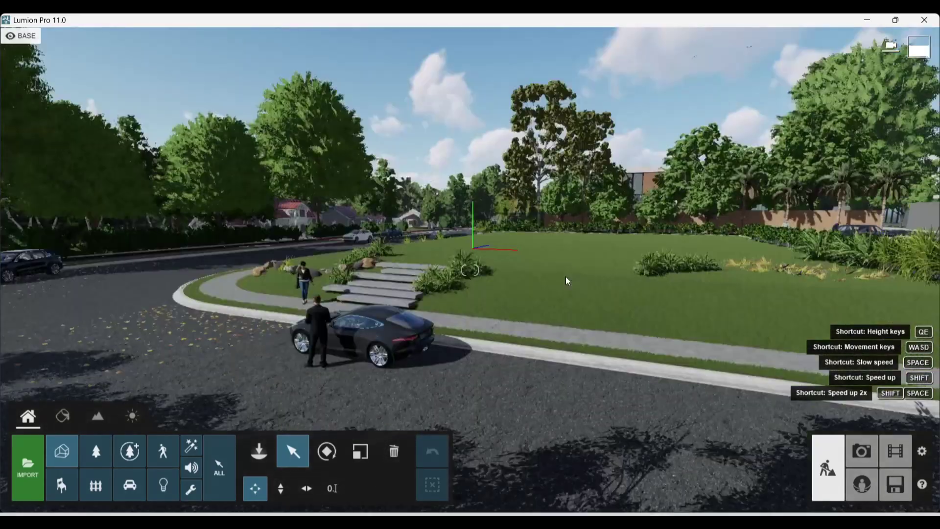
pyautogui.moveTo(566, 277)
pyautogui.mouseDown(button='right')
pyautogui.moveTo(479, 219)
pyautogui.moveTo(506, 263)
pyautogui.moveTo(506, 293)
pyautogui.moveTo(493, 291)
pyautogui.moveTo(456, 242)
pyautogui.moveTo(322, 293)
pyautogui.moveTo(384, 267)
pyautogui.moveTo(417, 320)
pyautogui.mouseUp(button='right')
pyautogui.click(457, 242)
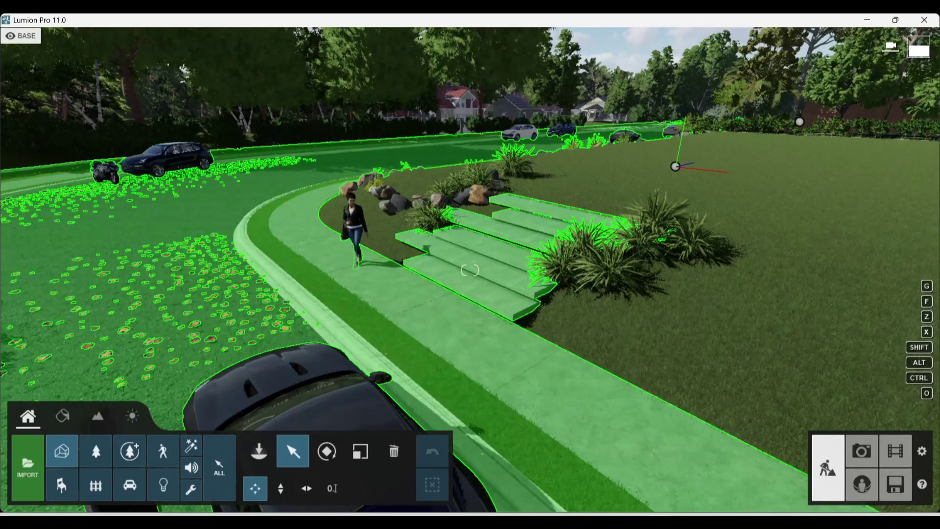
# Start a new project from the plain environment template
pyautogui.moveTo(231, 246)
pyautogui.mouseDown(button='right')
pyautogui.moveTo(474, 257)
pyautogui.moveTo(397, 299)
pyautogui.moveTo(443, 372)
pyautogui.moveTo(409, 301)
pyautogui.moveTo(448, 340)
pyautogui.mouseUp(button='right')
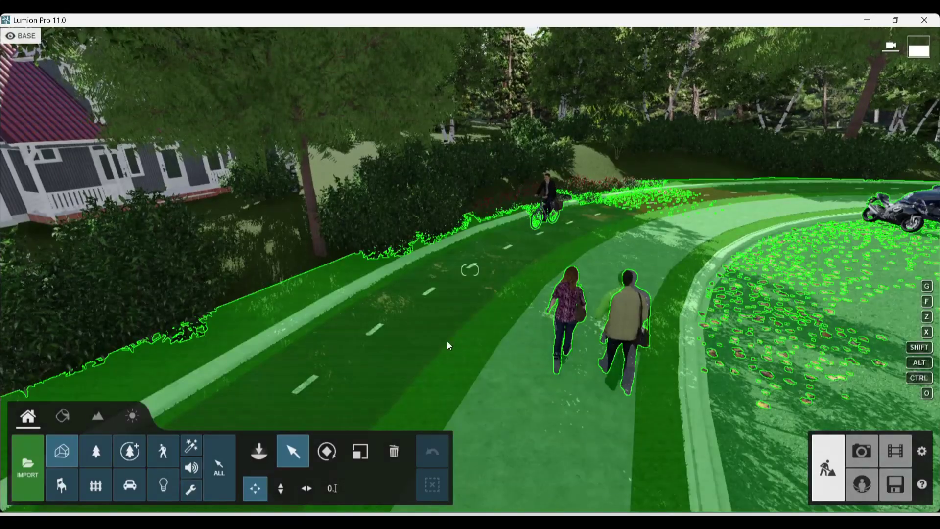
pyautogui.moveTo(607, 386)
pyautogui.mouseDown(button='right')
pyautogui.moveTo(476, 333)
pyautogui.moveTo(534, 325)
pyautogui.moveTo(534, 286)
pyautogui.moveTo(557, 313)
pyautogui.moveTo(442, 300)
pyautogui.moveTo(442, 318)
pyautogui.moveTo(810, 397)
pyautogui.mouseUp(button='right')
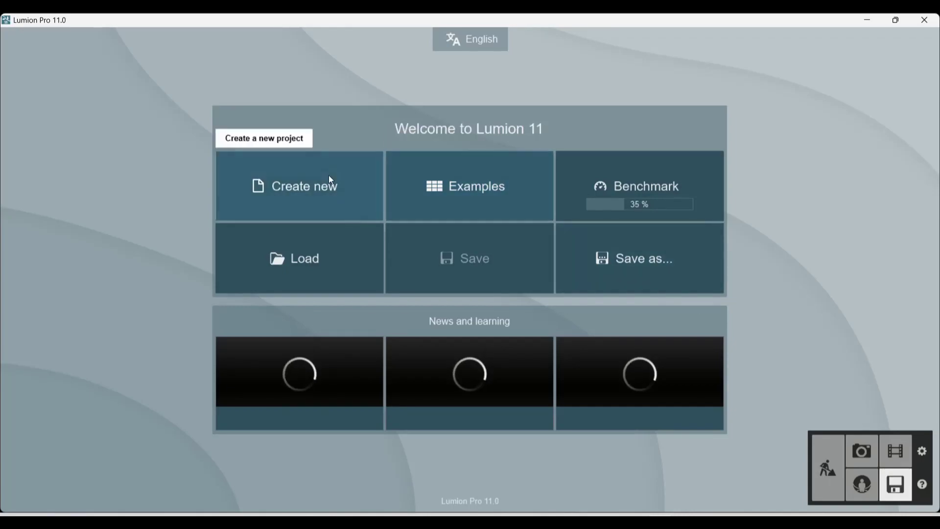
pyautogui.click(328, 179)
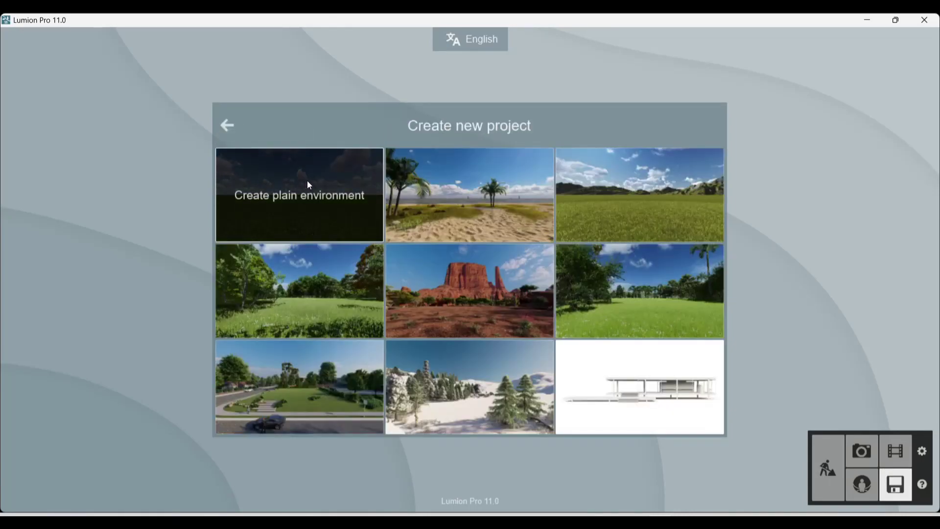
pyautogui.click(309, 185)
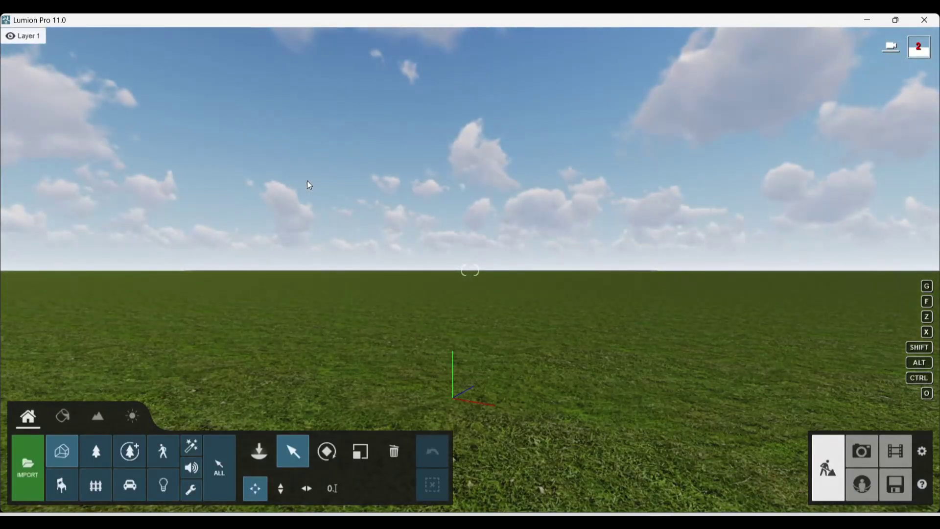
# Orbit around the empty plain, tilting up to the cloudy sky and back down over the grass
pyautogui.moveTo(286, 229)
pyautogui.mouseDown(button='right')
pyautogui.moveTo(392, 294)
pyautogui.moveTo(294, 369)
pyautogui.moveTo(429, 251)
pyautogui.moveTo(438, 196)
pyautogui.mouseUp(button='right')
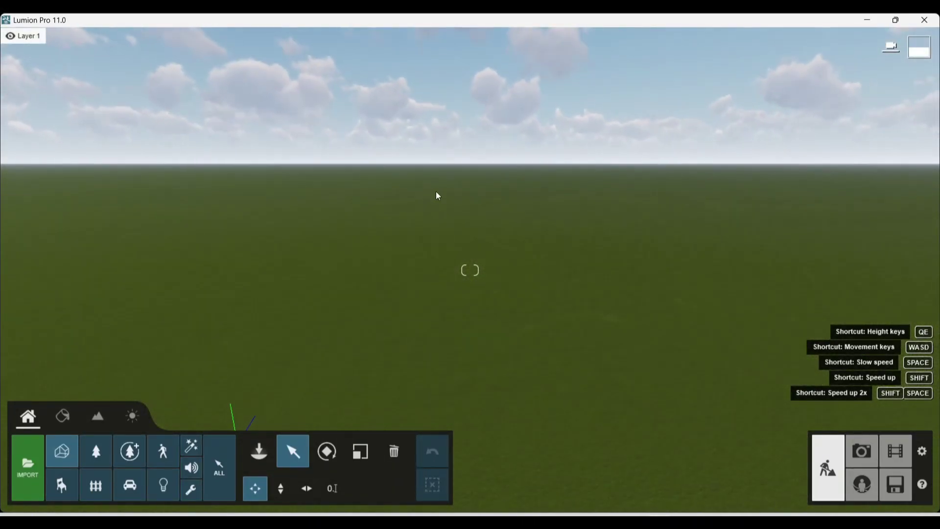
pyautogui.moveTo(381, 201)
pyautogui.mouseDown(button='right')
pyautogui.moveTo(335, 204)
pyautogui.moveTo(343, 205)
pyautogui.mouseUp(button='right')
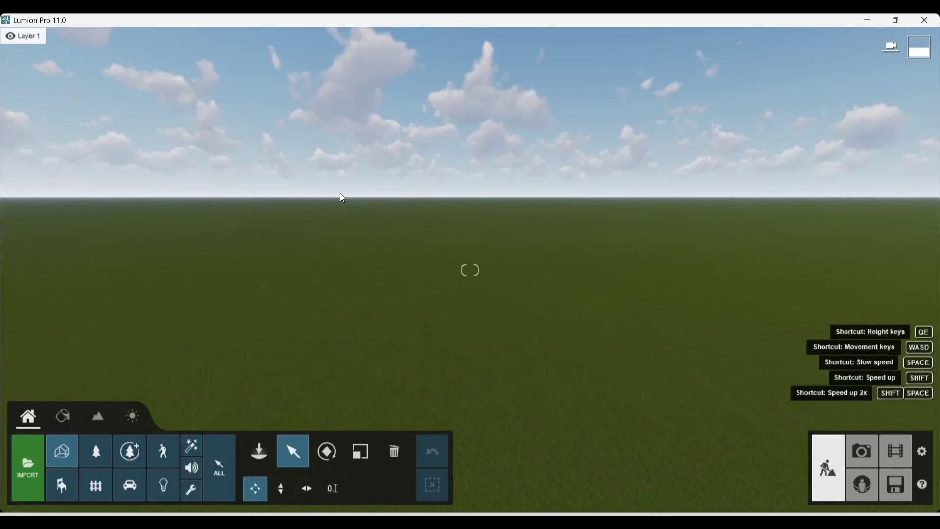
pyautogui.moveTo(392, 208)
pyautogui.mouseDown(button='right')
pyautogui.moveTo(435, 232)
pyautogui.moveTo(509, 223)
pyautogui.moveTo(504, 229)
pyautogui.mouseUp(button='right')
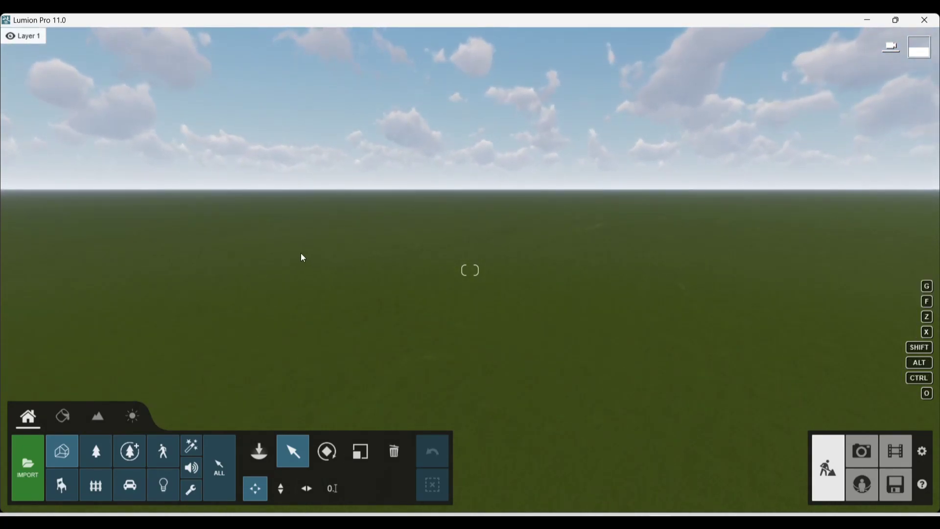